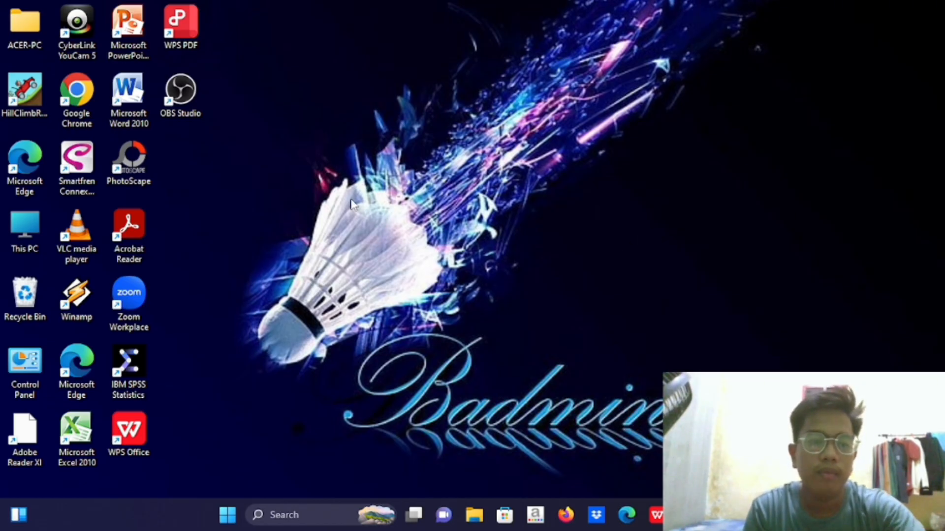
Open the CONTOH SOAL MO BEP worksheet from the Downloads folder in Excel
double_click(43, 44)
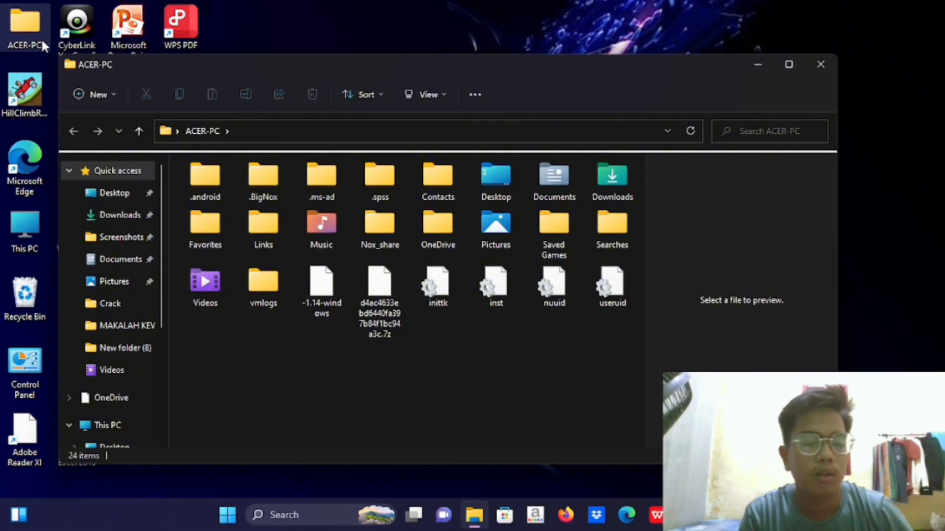
click(130, 217)
click(251, 196)
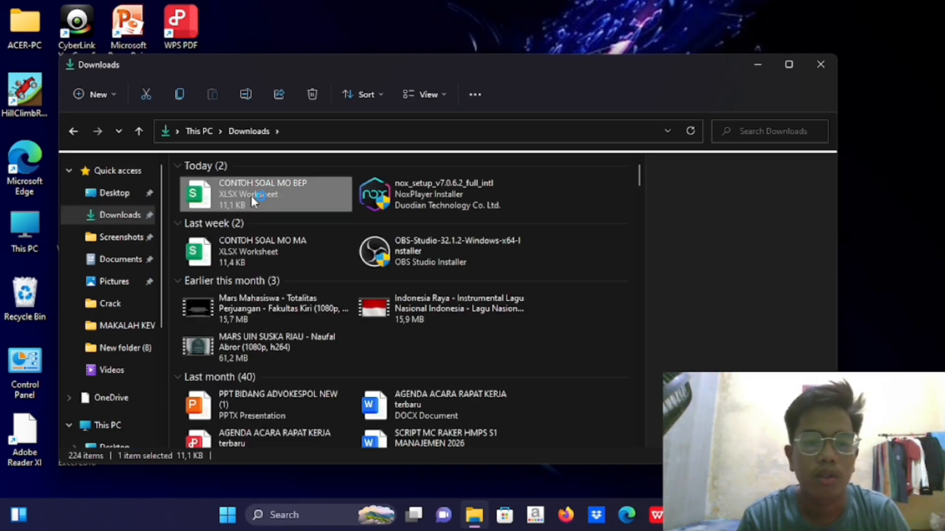
right_click(251, 196)
mouse_move(318, 266)
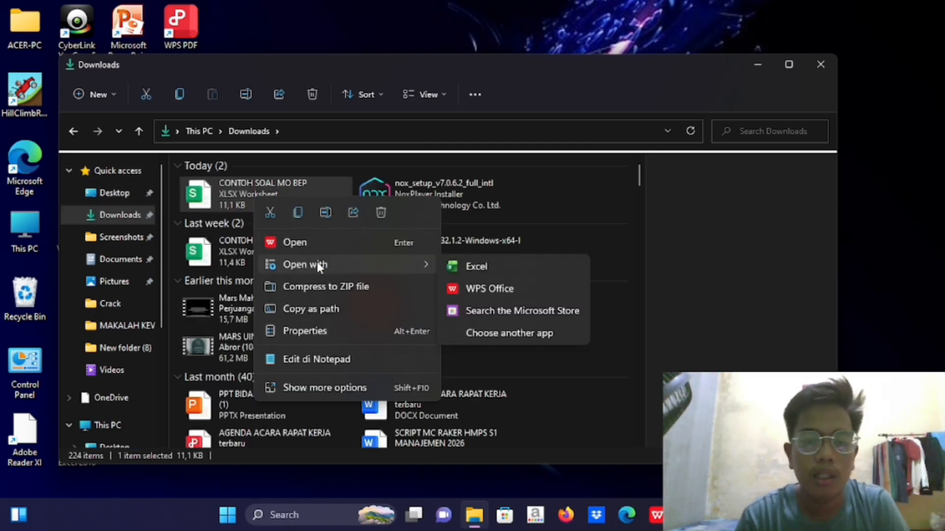
click(483, 259)
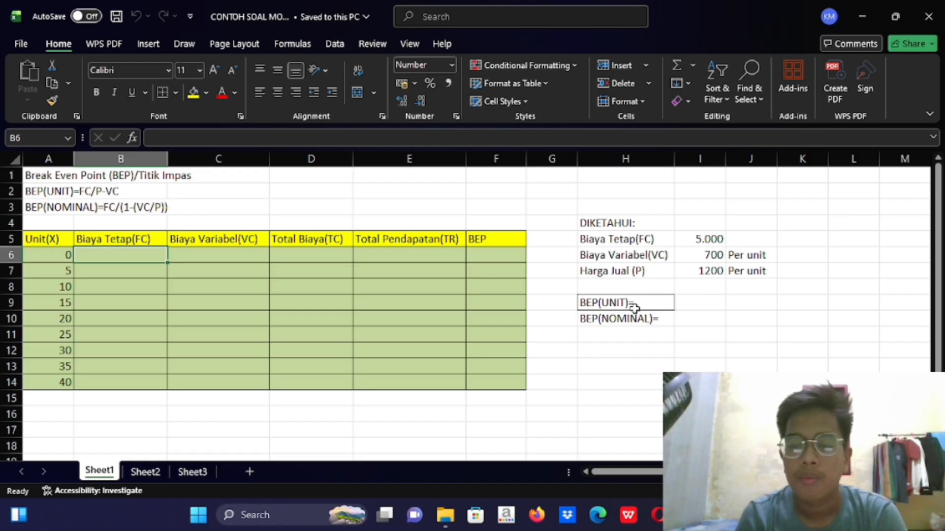
click(658, 317)
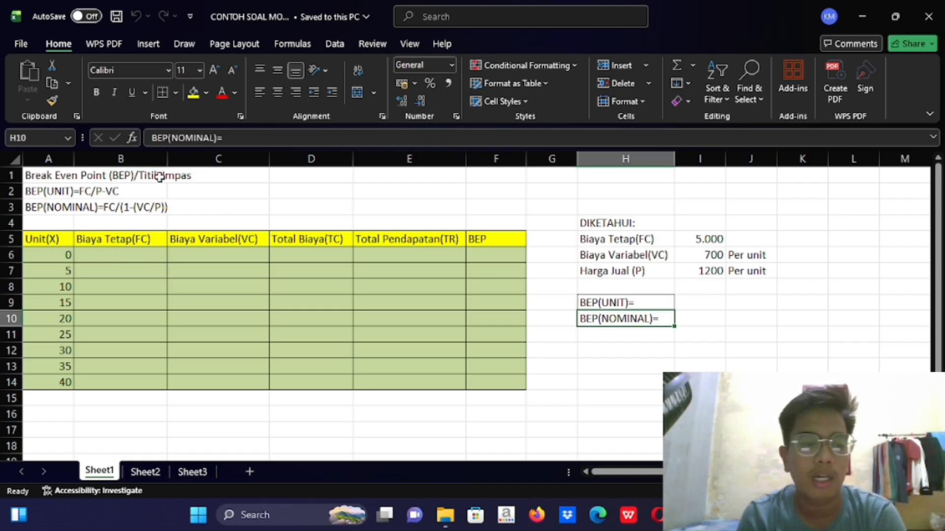
click(148, 191)
click(146, 207)
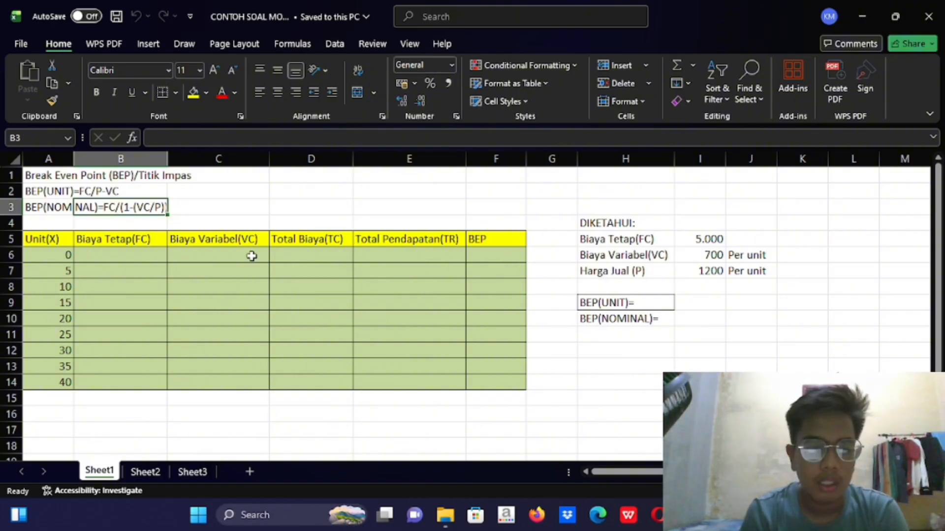
Enter the fixed cost 5000 in B6 and fill it down the Biaya Tetap(FC) column to B14
click(153, 258)
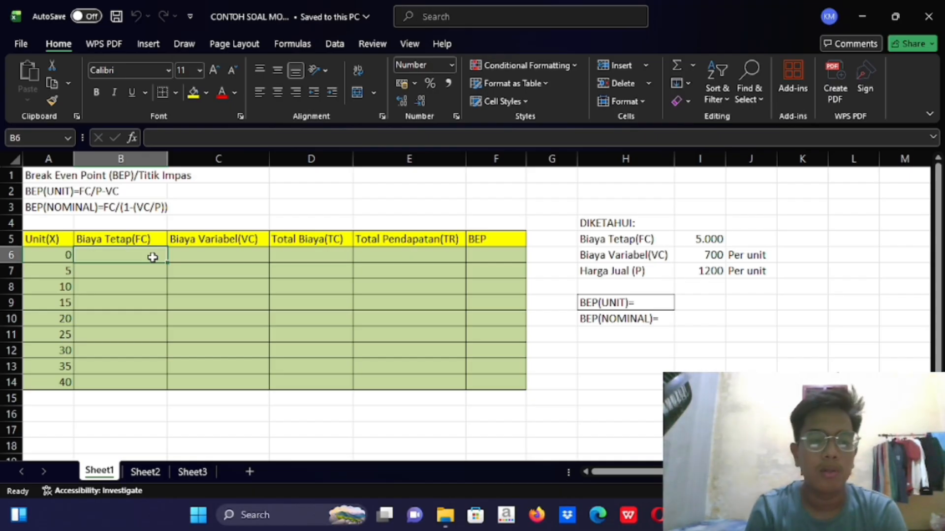
click(701, 240)
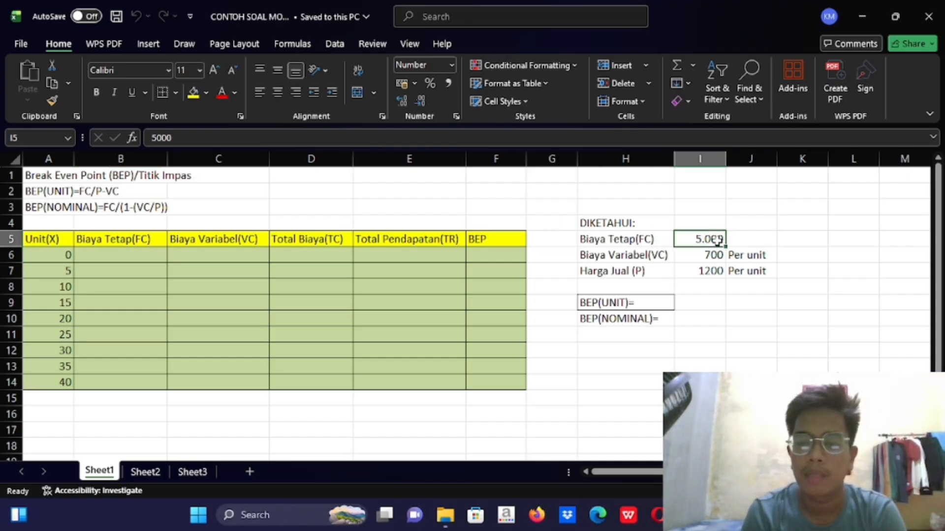
click(155, 256)
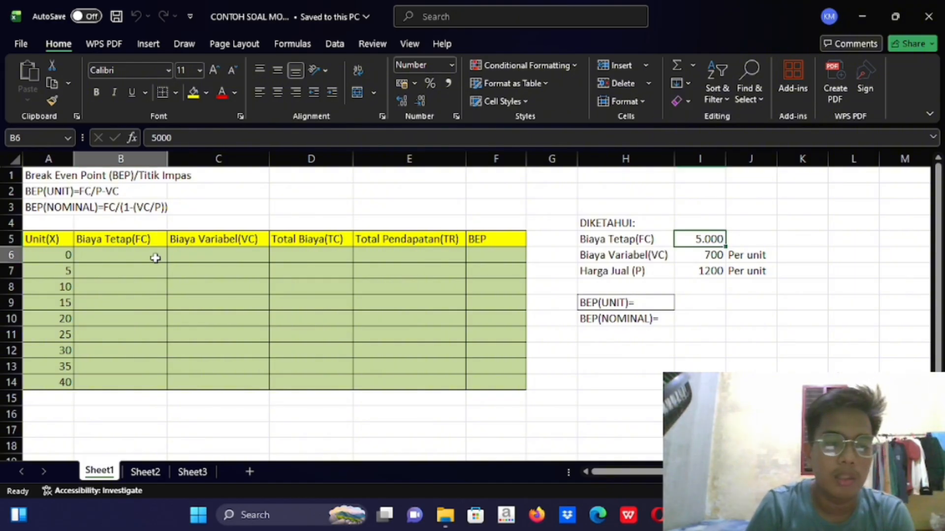
text(5000)
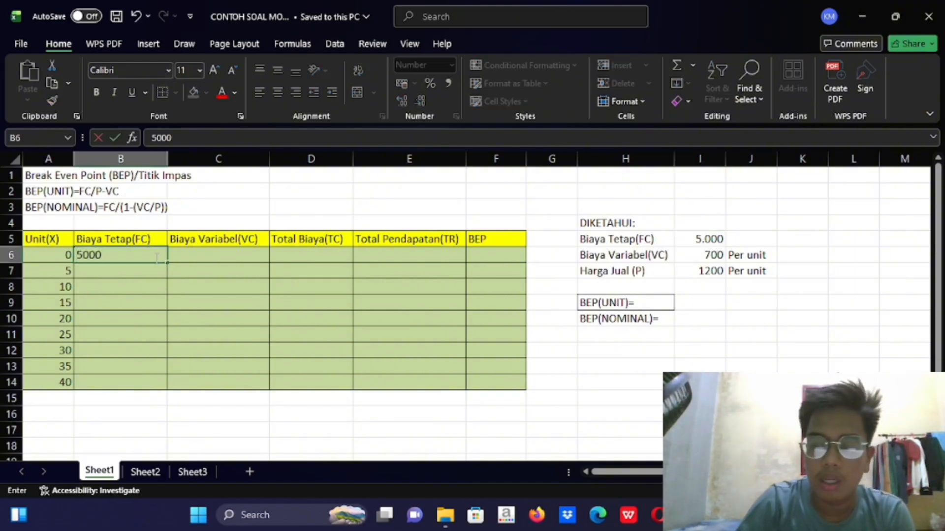
key(Return)
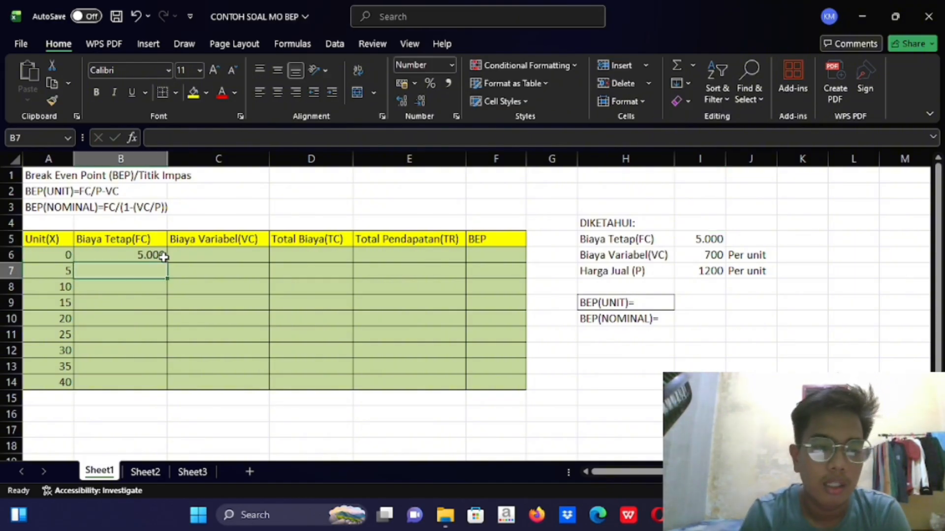
click(160, 256)
drag(168, 263, 166, 386)
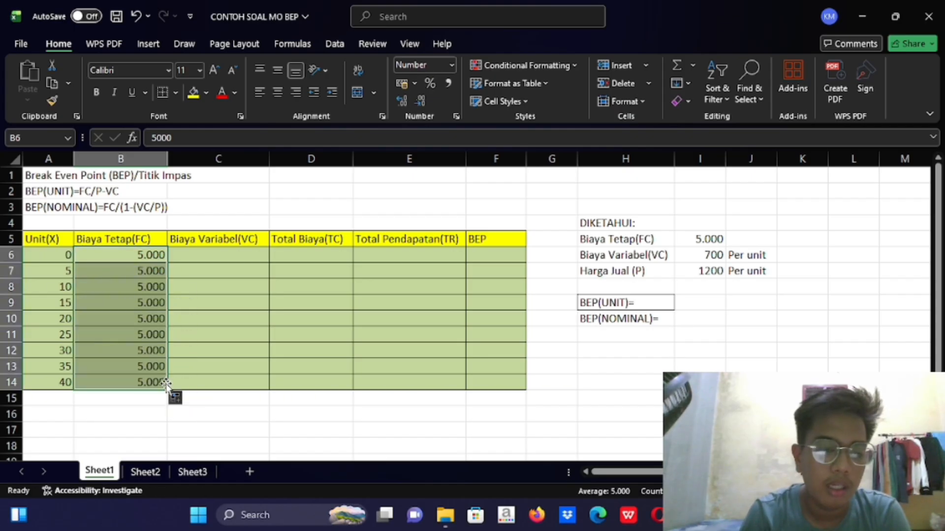
click(142, 396)
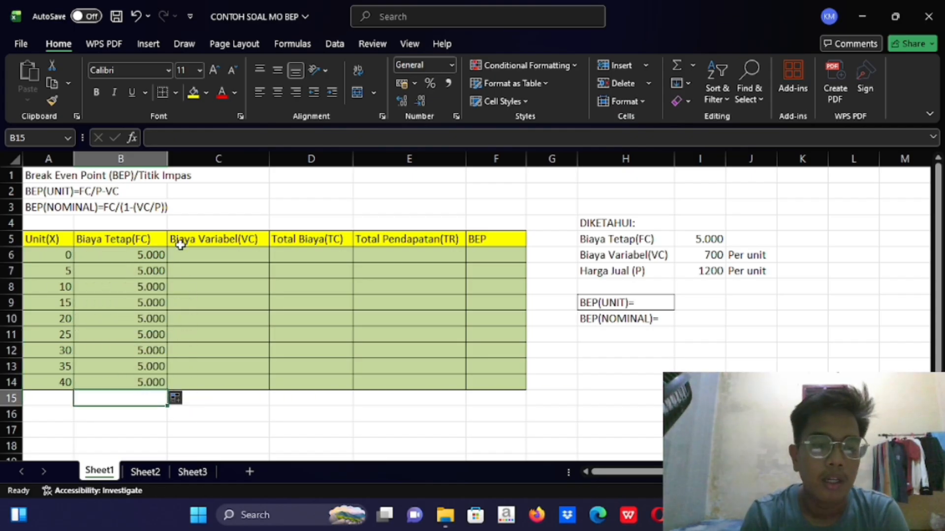
Calculate the break-even point in units in I9 with the formula =I5/(I7-I6)
click(693, 307)
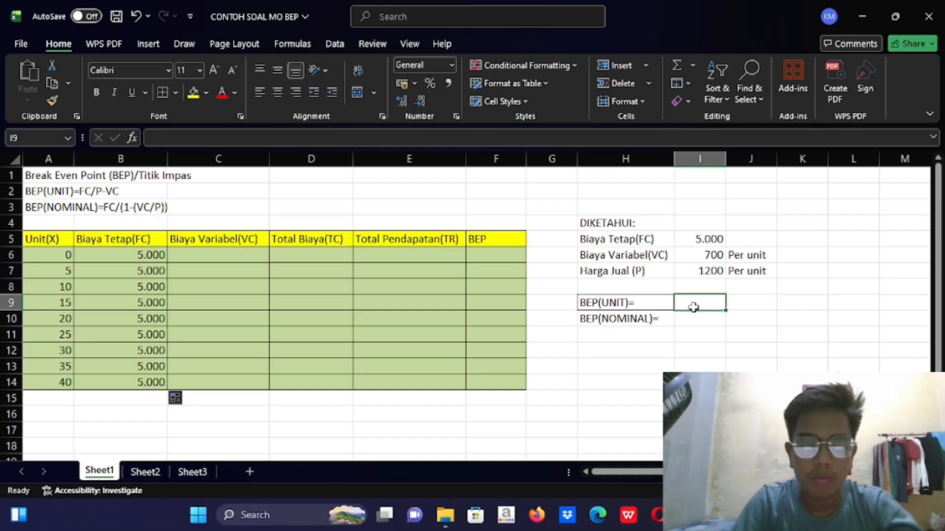
text(=)
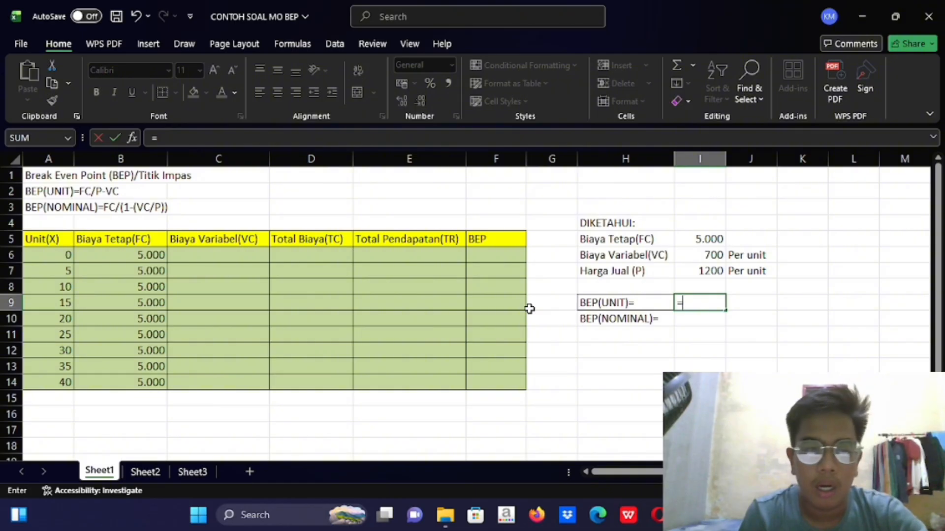
click(685, 240)
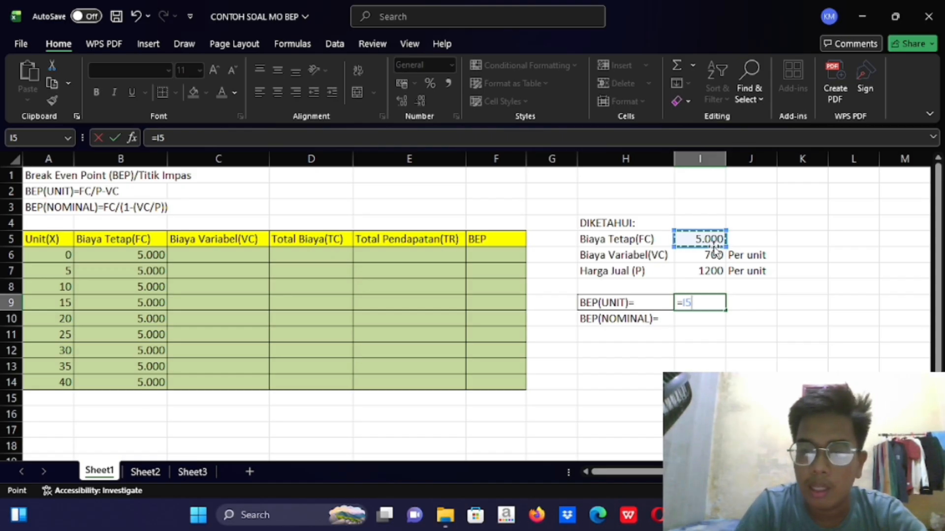
text(?)
key(BackSpace)
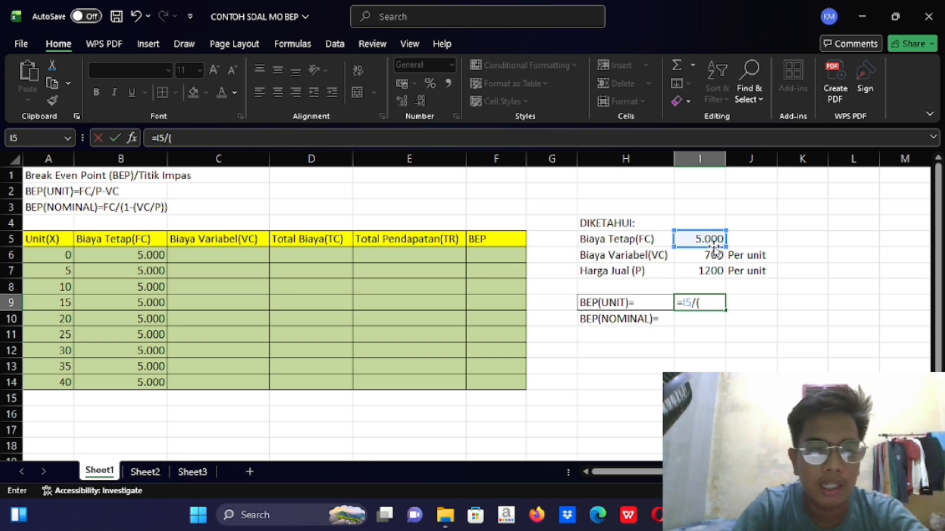
click(705, 272)
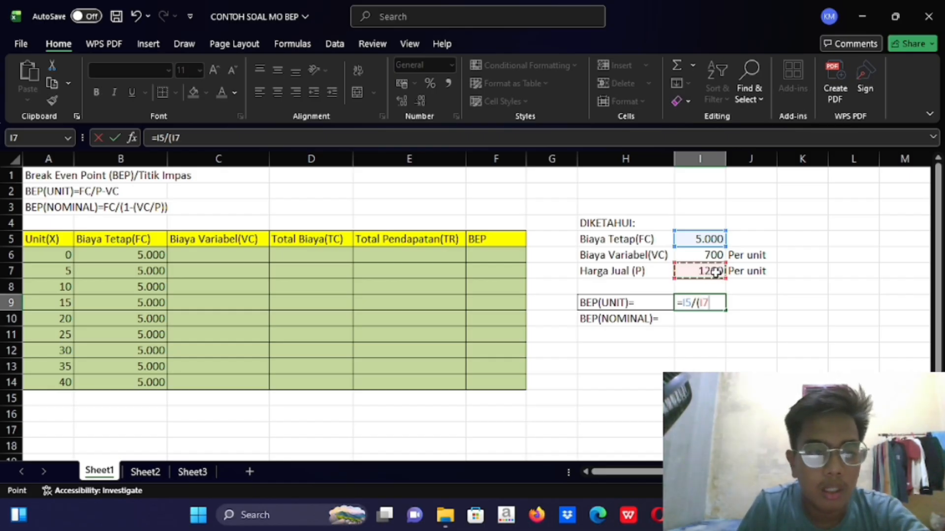
text(-)
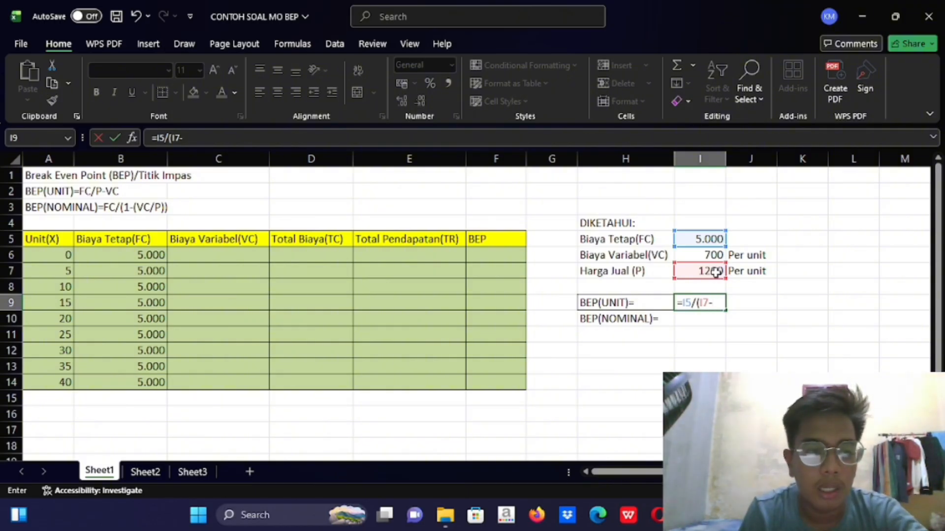
click(701, 255)
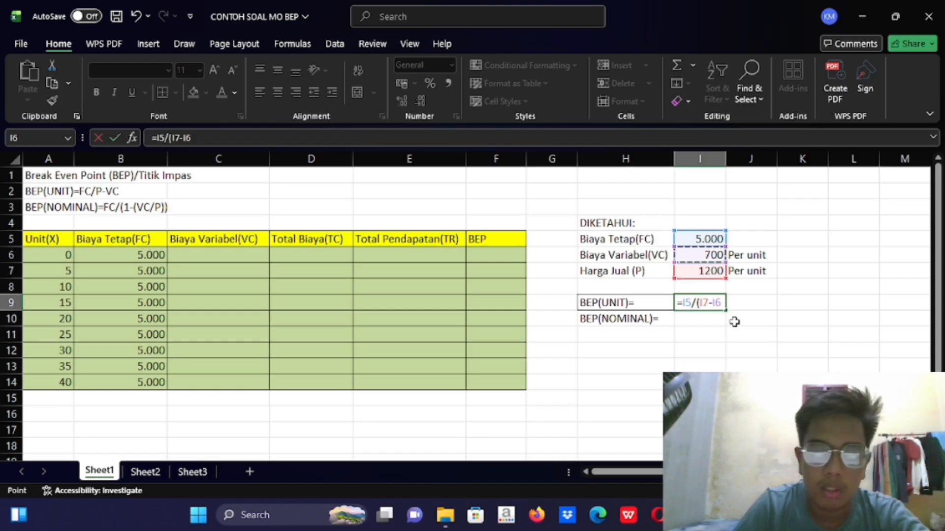
text())
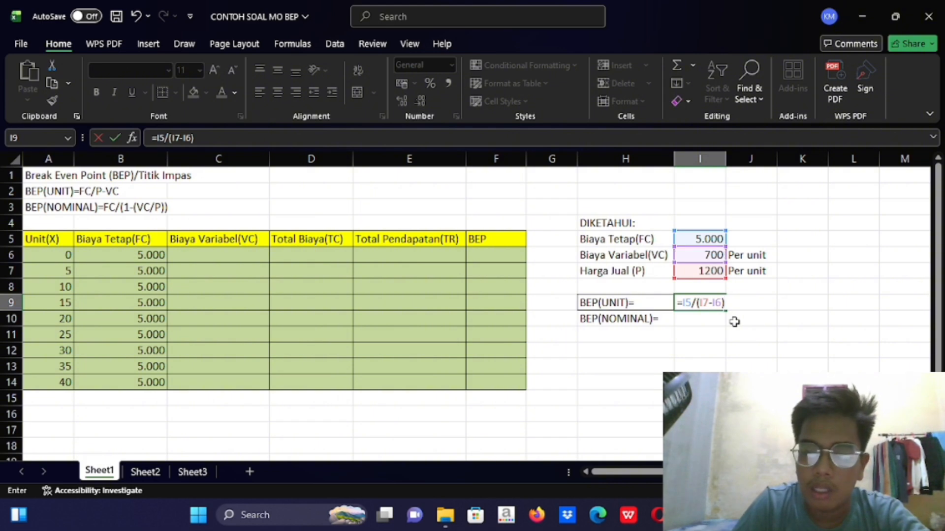
key(Return)
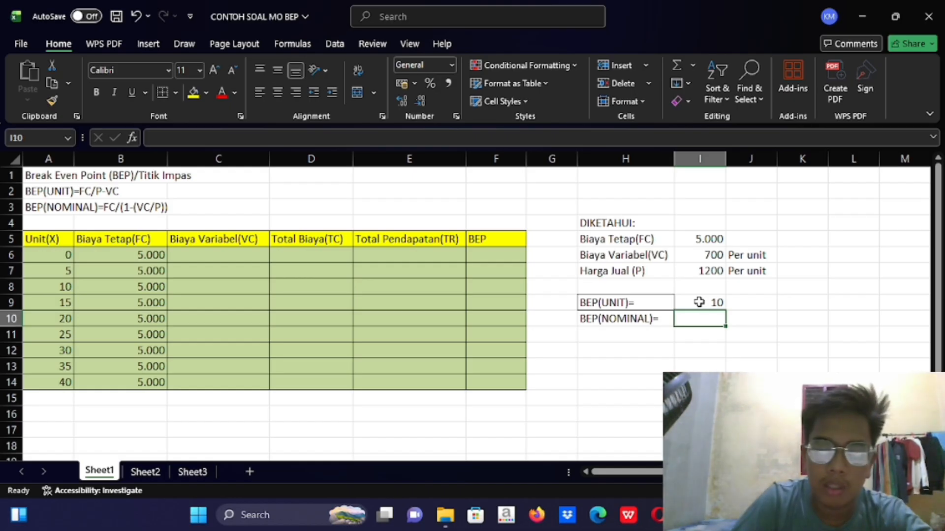
Calculate the nominal break-even point in I10 with the formula =I5/(1-(I6/I7))
text(=)
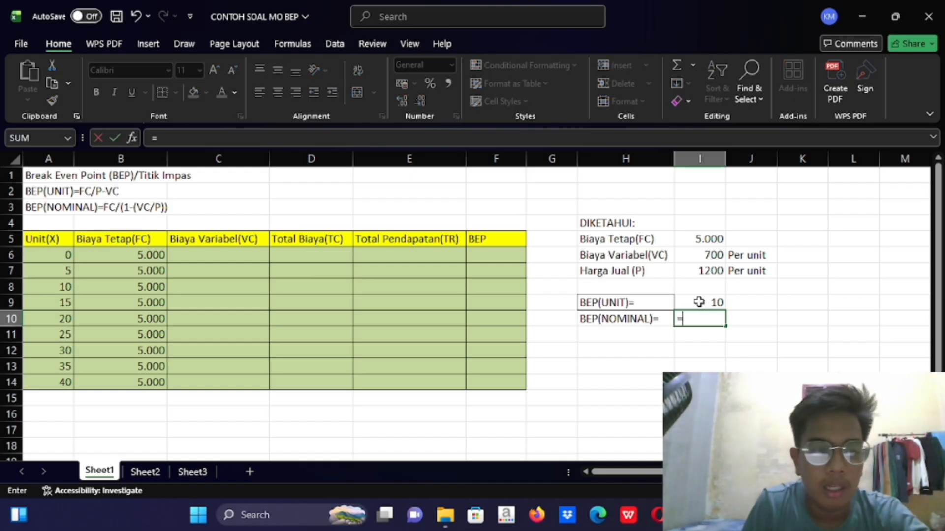
click(703, 239)
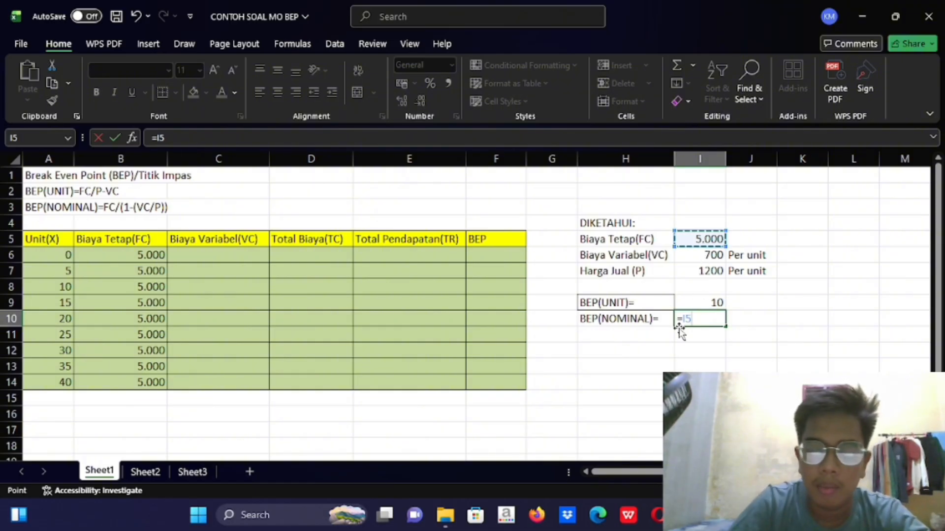
text(/)
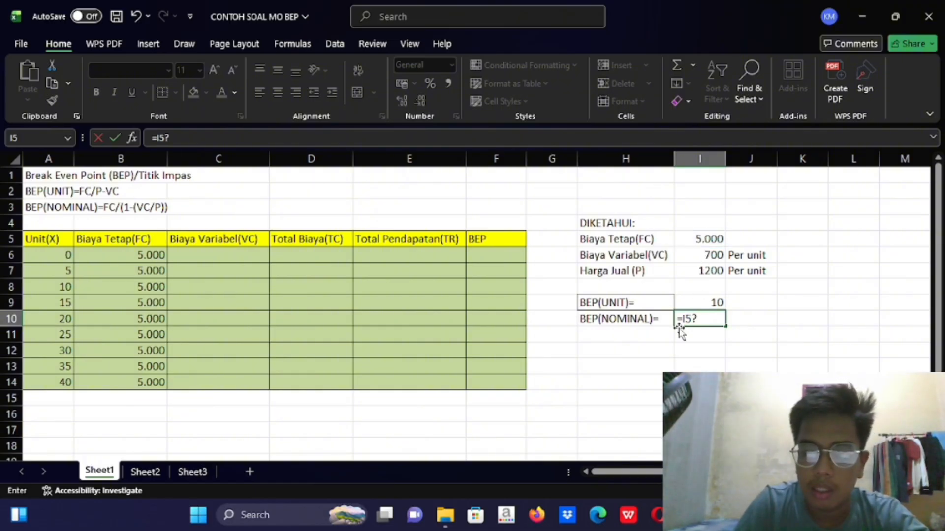
key(BackSpace)
text(/)
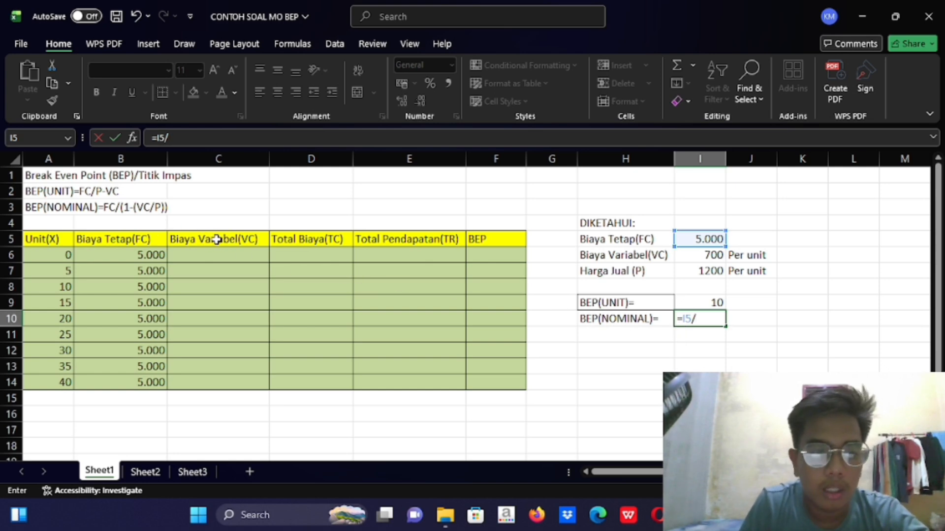
text((1-()
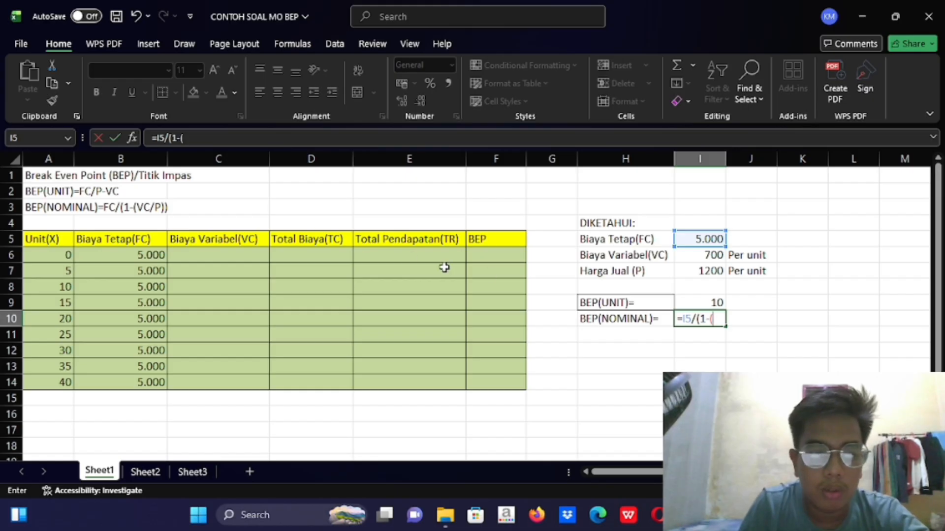
click(719, 255)
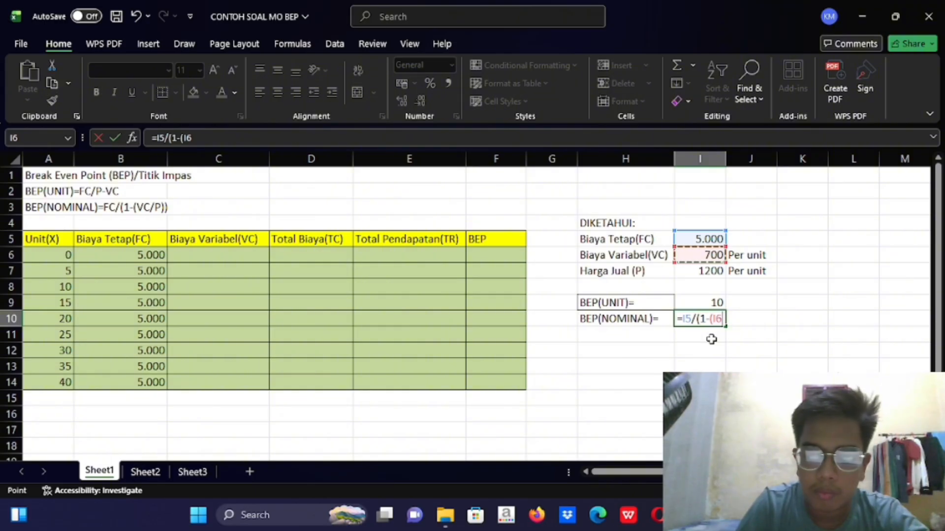
text(?)
key(BackSpace)
text(/)
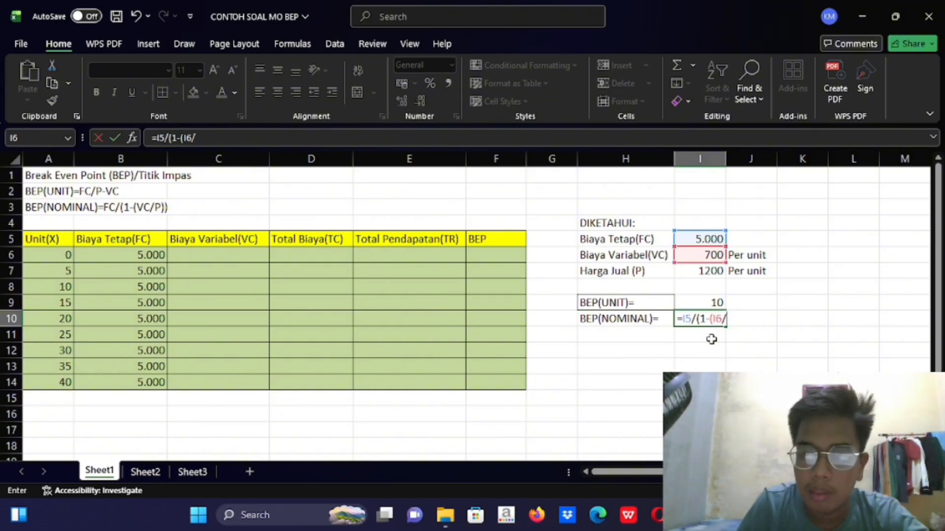
click(711, 275)
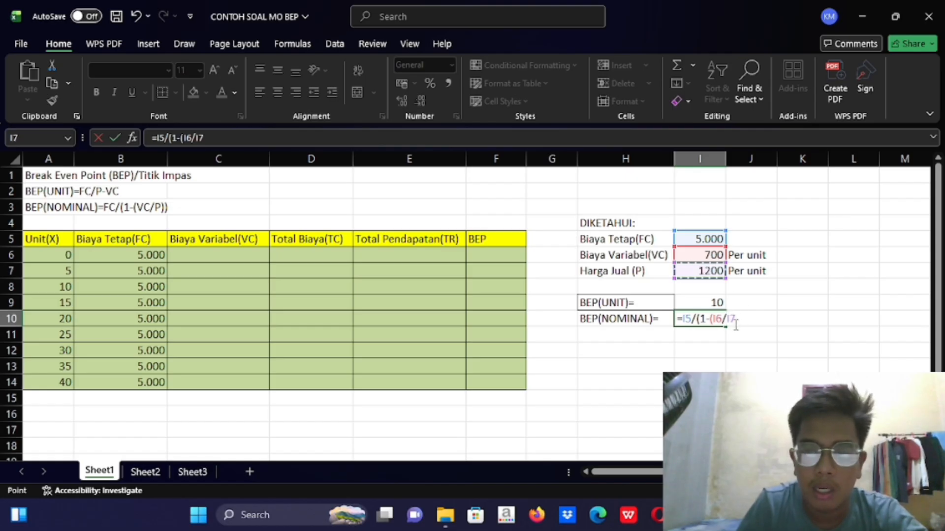
text()))
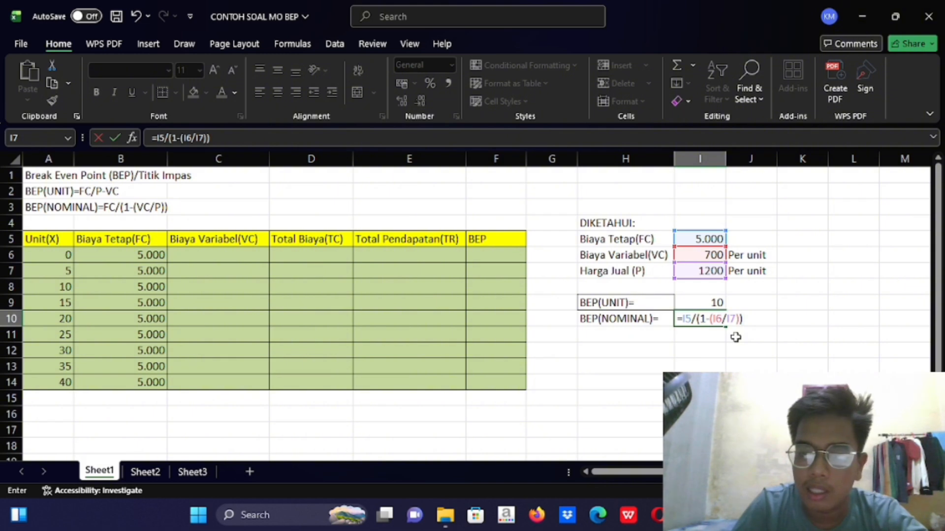
key(Return)
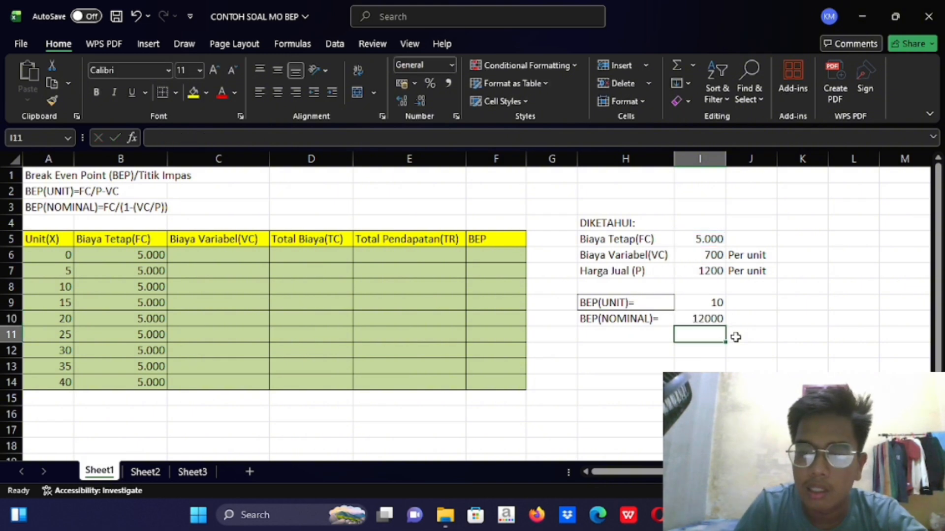
click(707, 315)
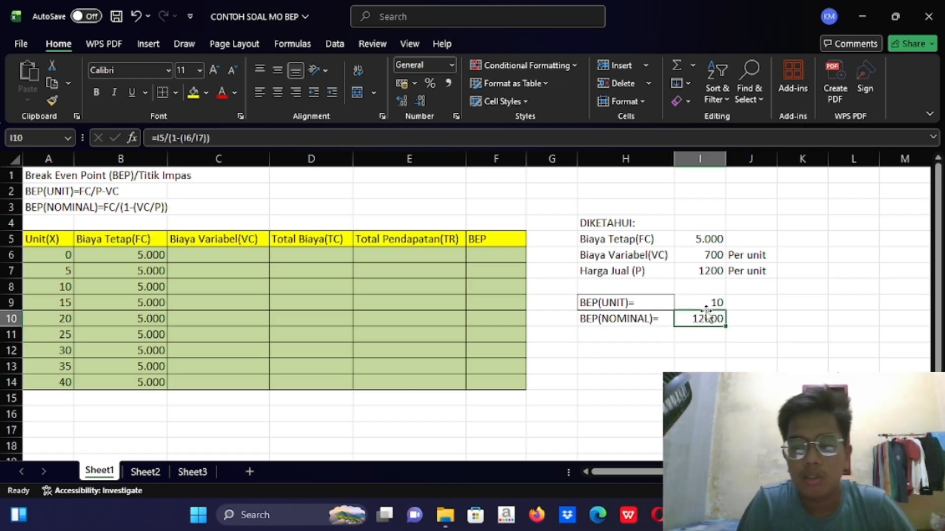
Calculate the first variable cost in C6 with the formula =A6*$I$6, keeping the I6 reference absolute
click(249, 251)
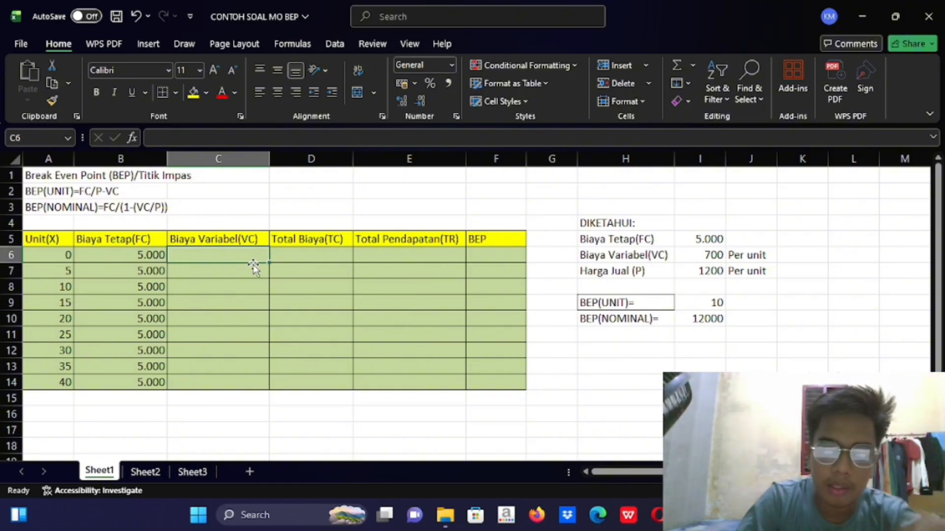
text(=)
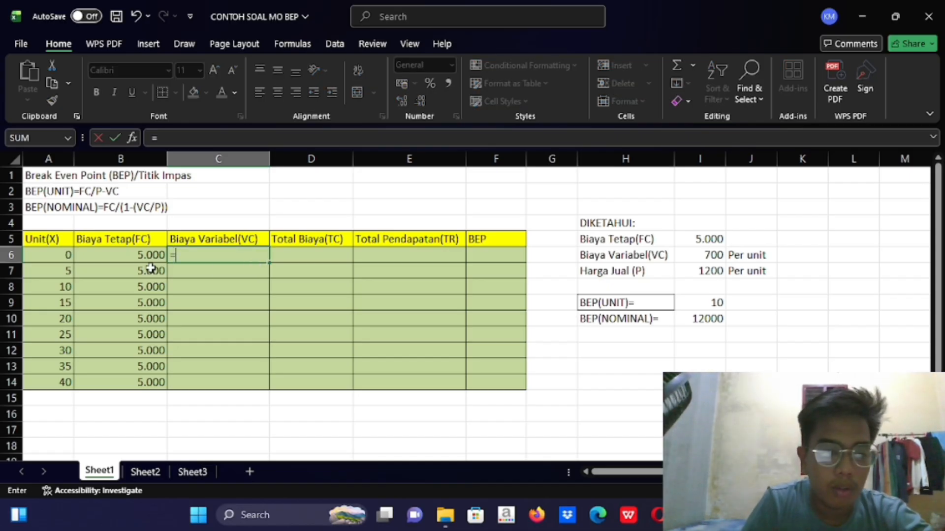
click(64, 259)
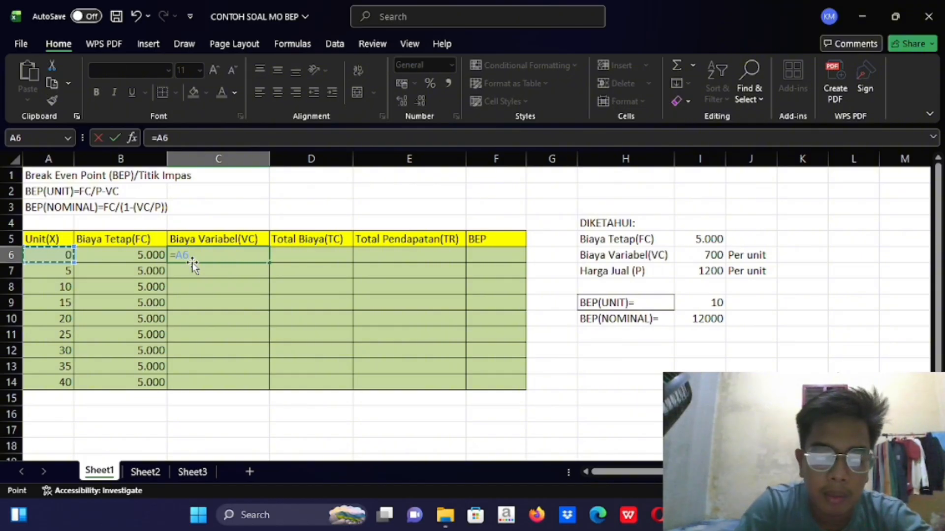
text(*)
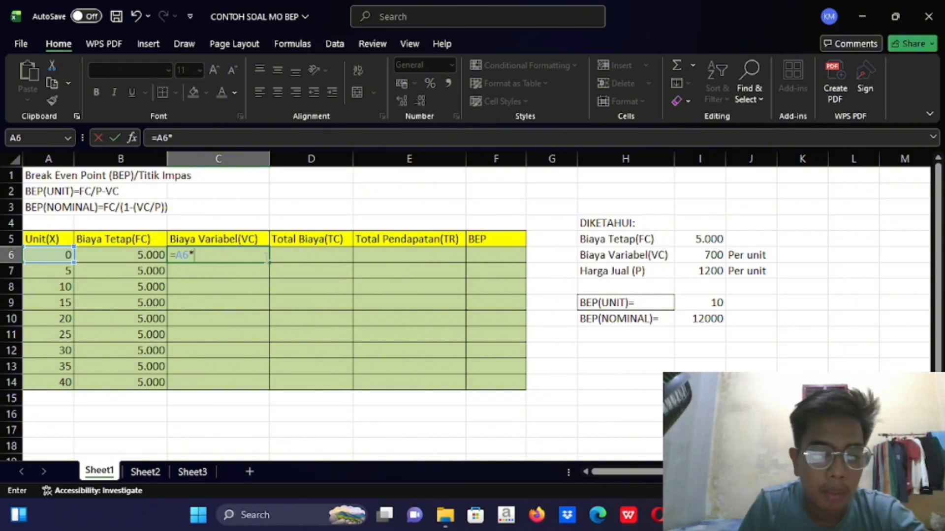
click(707, 256)
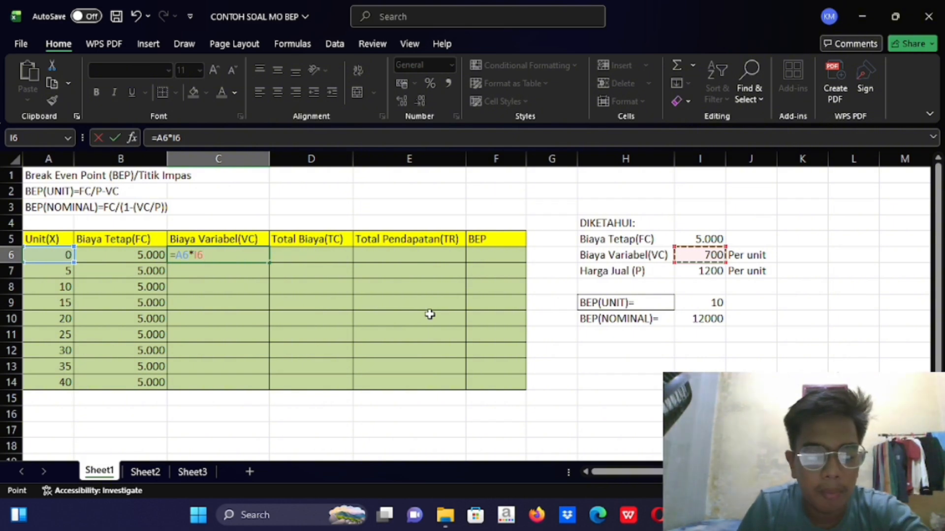
key(F4)
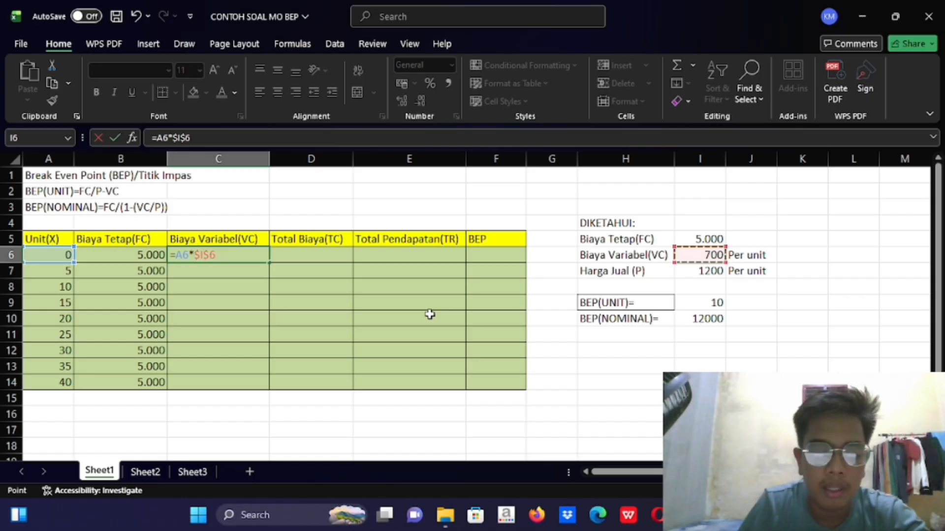
key(Return)
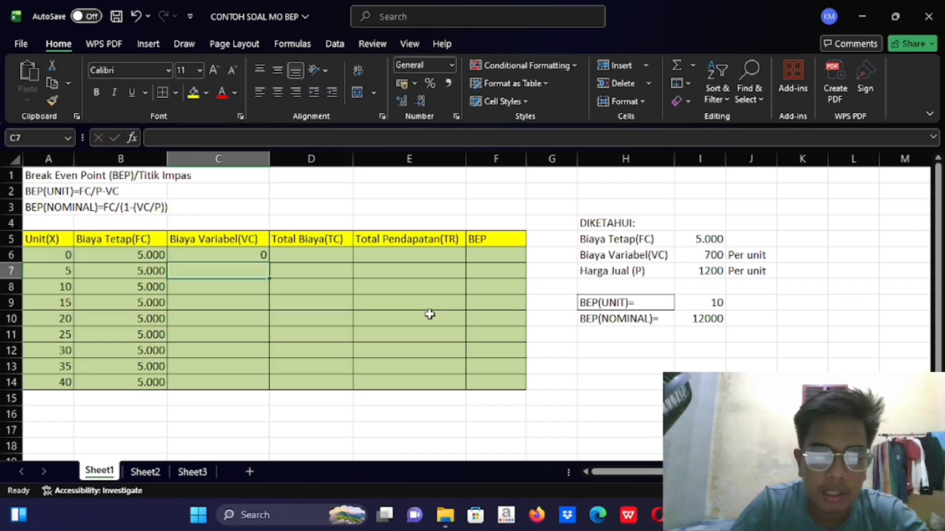
Fill the C6 formula down the Biaya Variabel(VC) column to C14
click(250, 256)
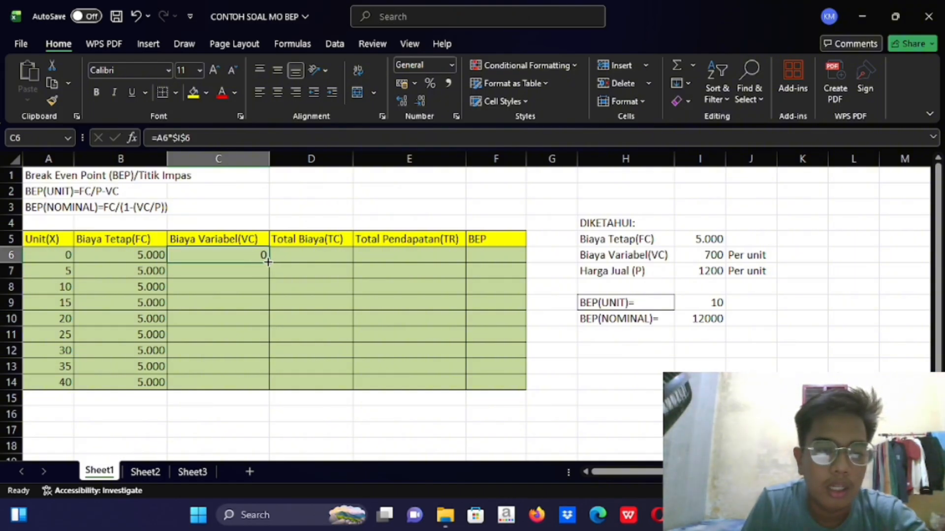
drag(267, 262, 268, 386)
click(234, 402)
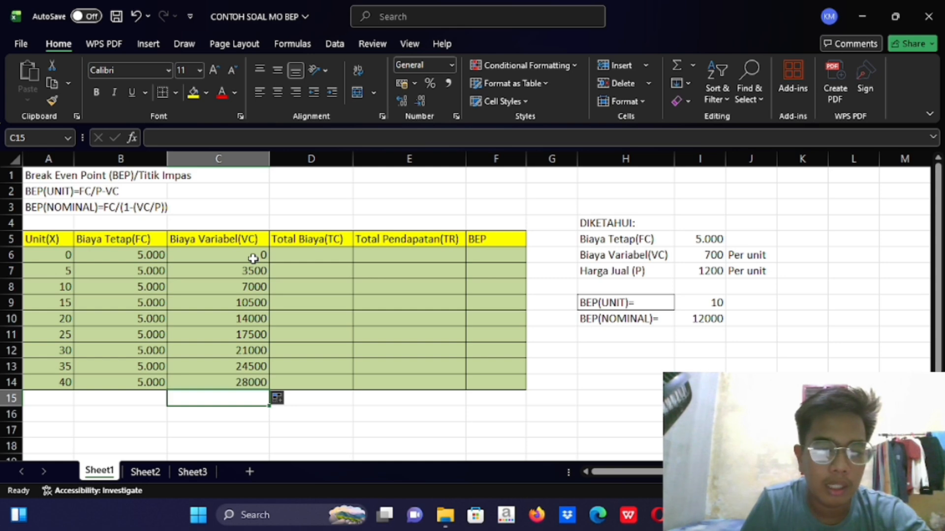
click(253, 258)
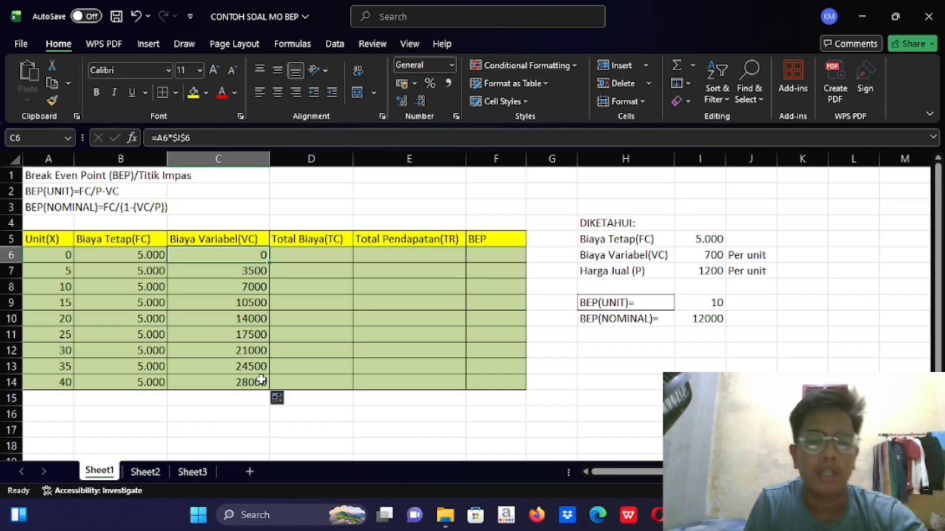
Calculate the first total cost in D6 with the formula =B6+C6
click(318, 256)
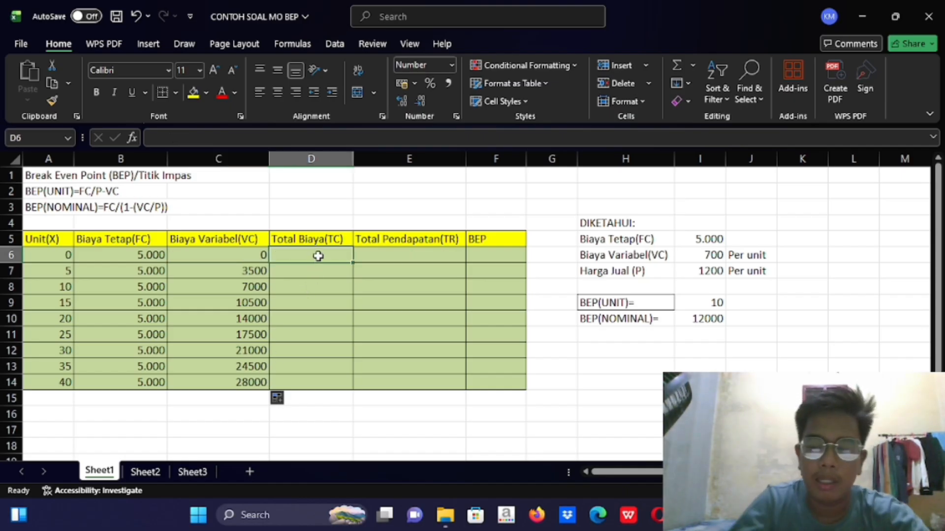
text(=)
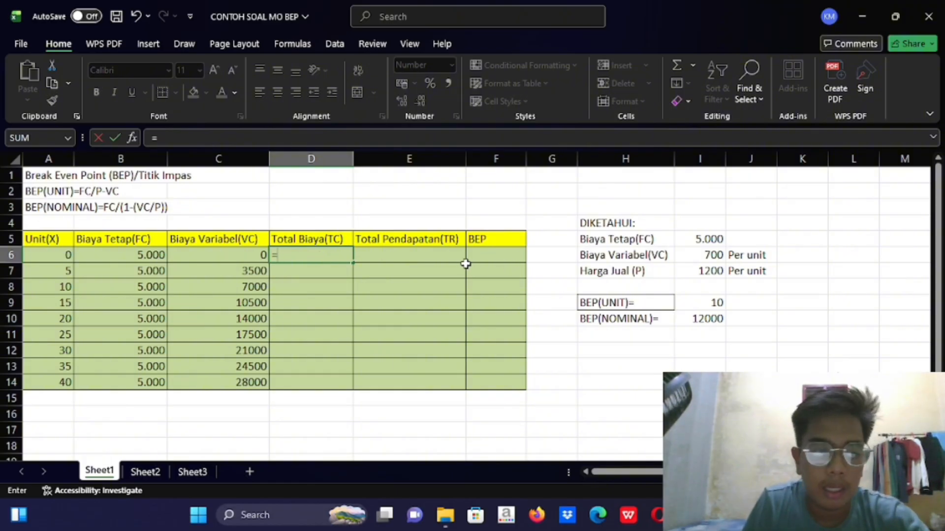
click(158, 255)
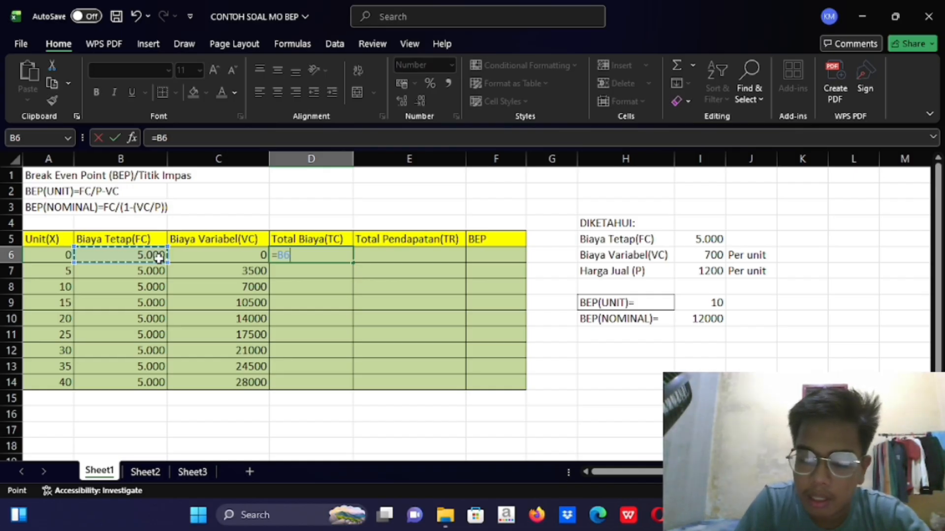
text(=)
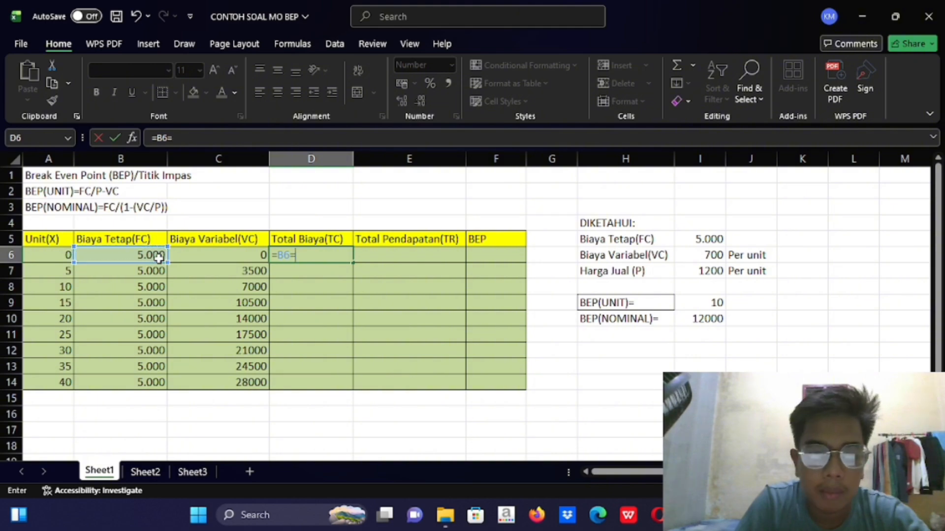
key(BackSpace)
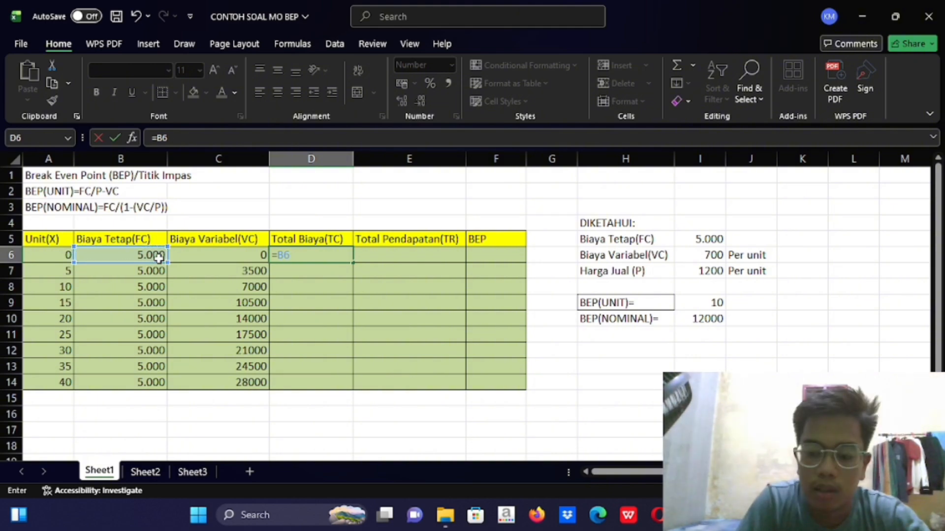
key(super+l)
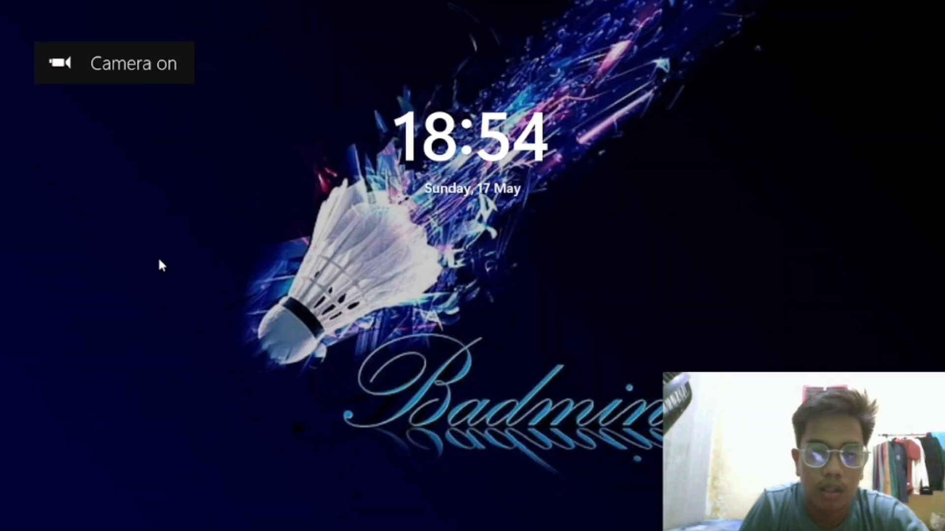
click(158, 257)
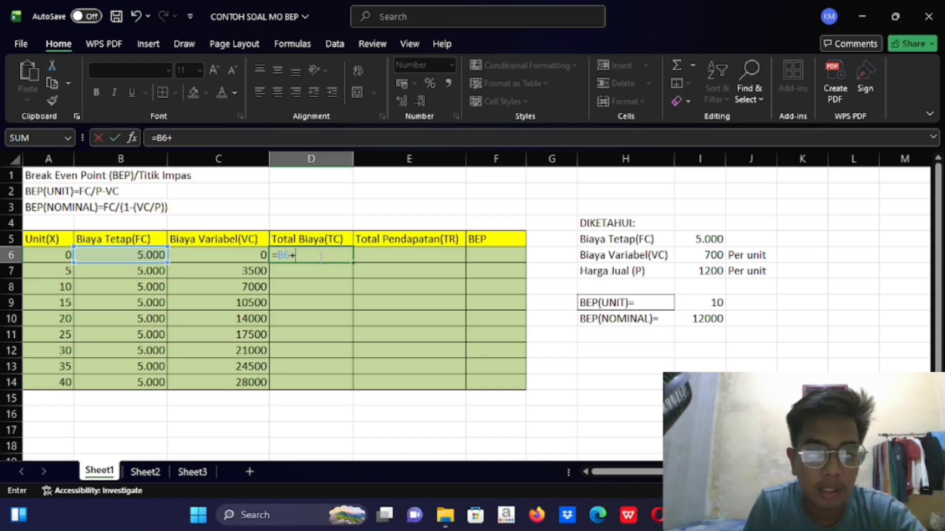
click(235, 256)
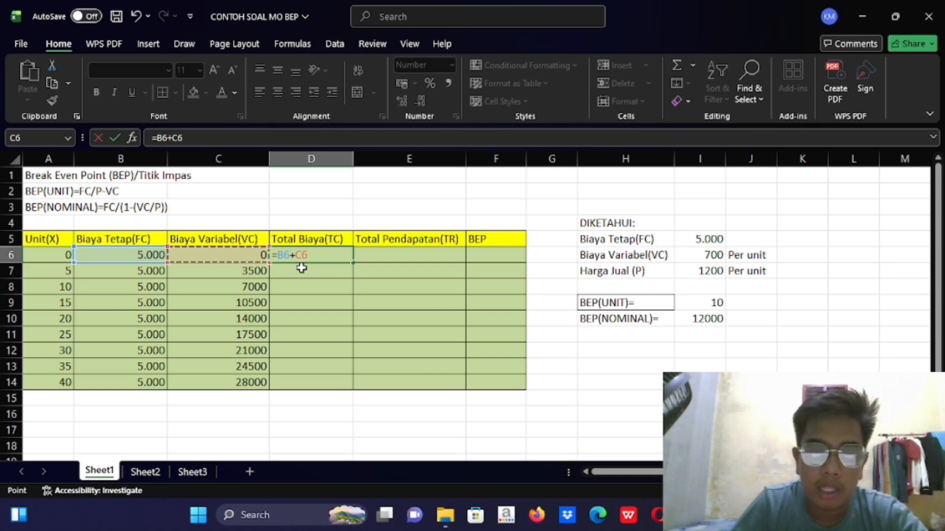
key(Return)
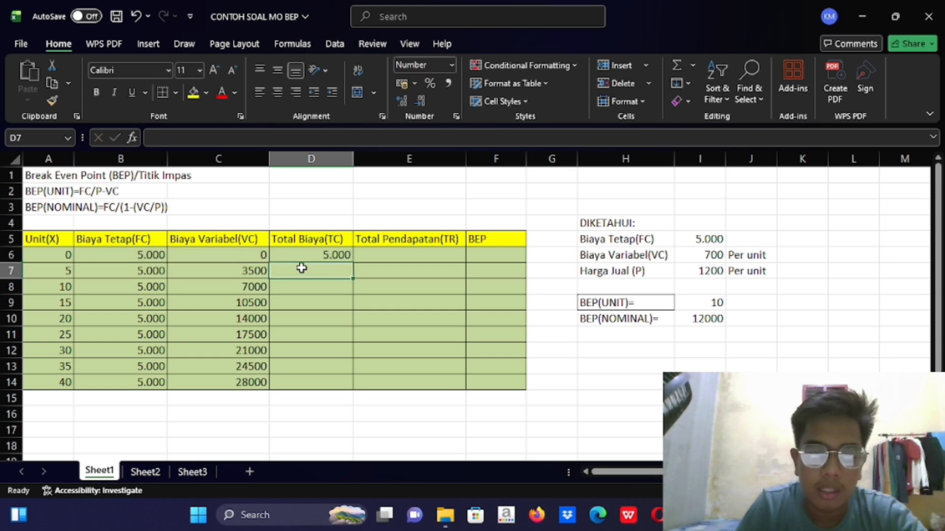
Fill the D6 formula down the Total Biaya(TC) column to D14
click(344, 256)
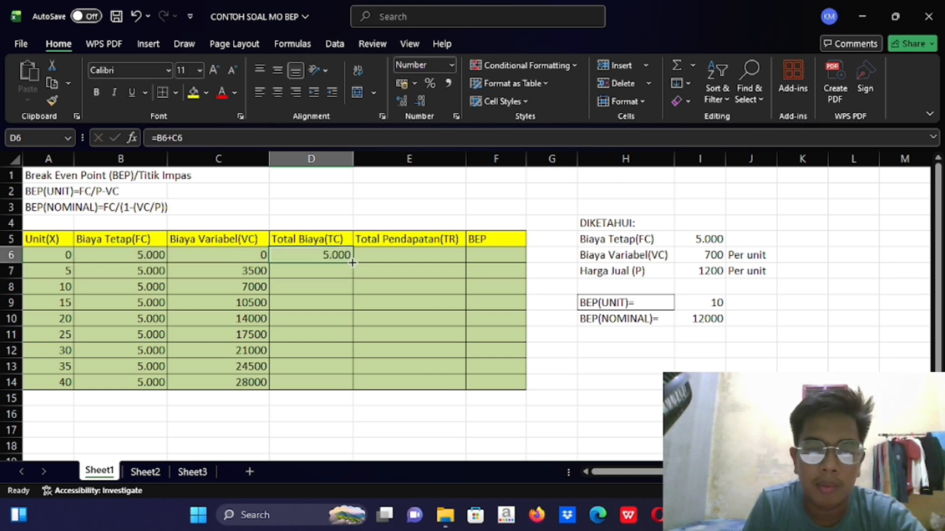
drag(352, 263, 353, 390)
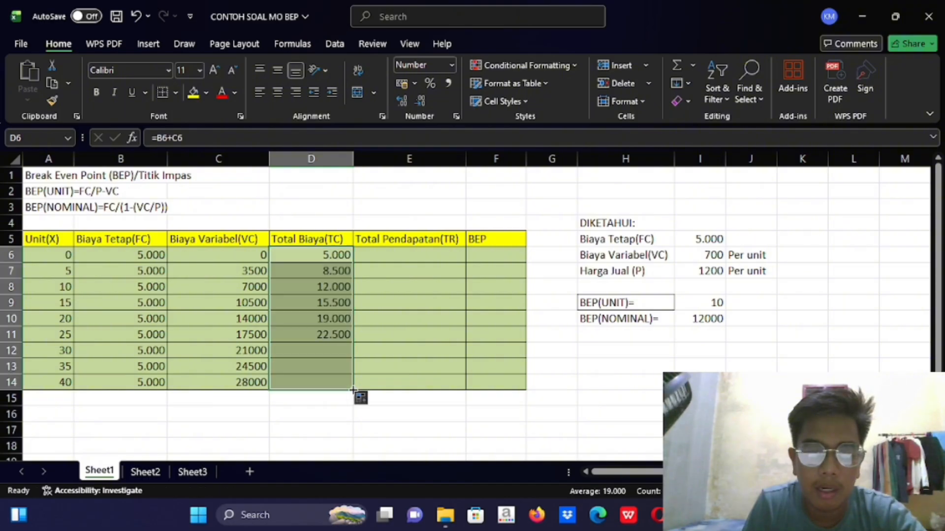
click(338, 400)
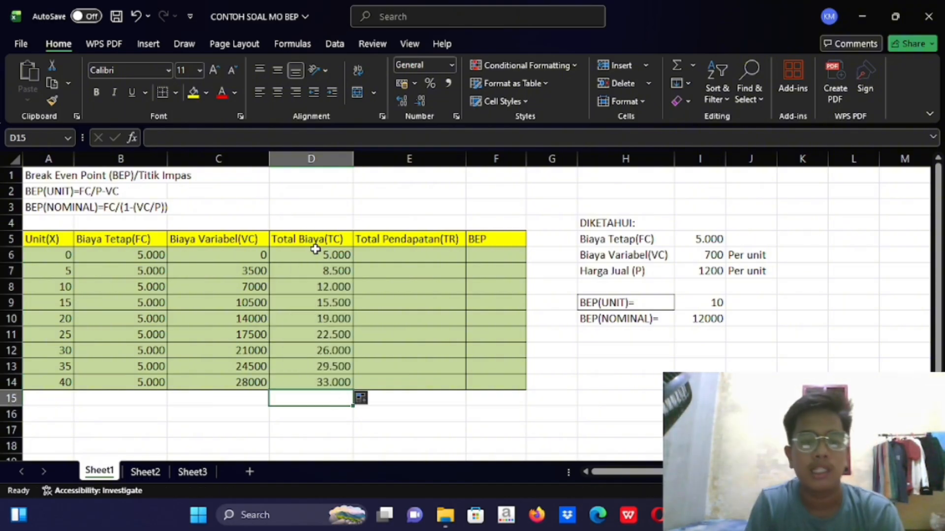
Calculate the first total revenue in E6 with the formula =A6*$I$7, keeping the I7 reference absolute
click(409, 257)
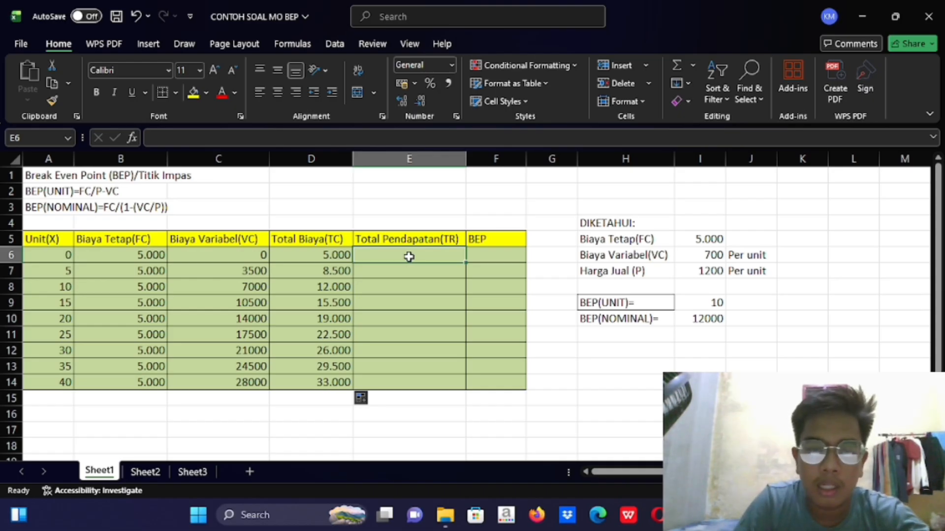
text(+)
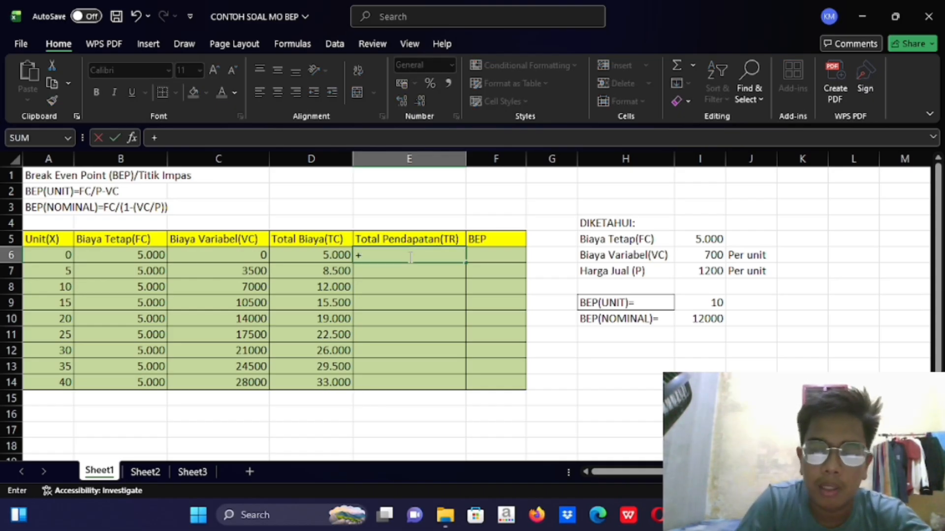
key(BackSpace)
text(=)
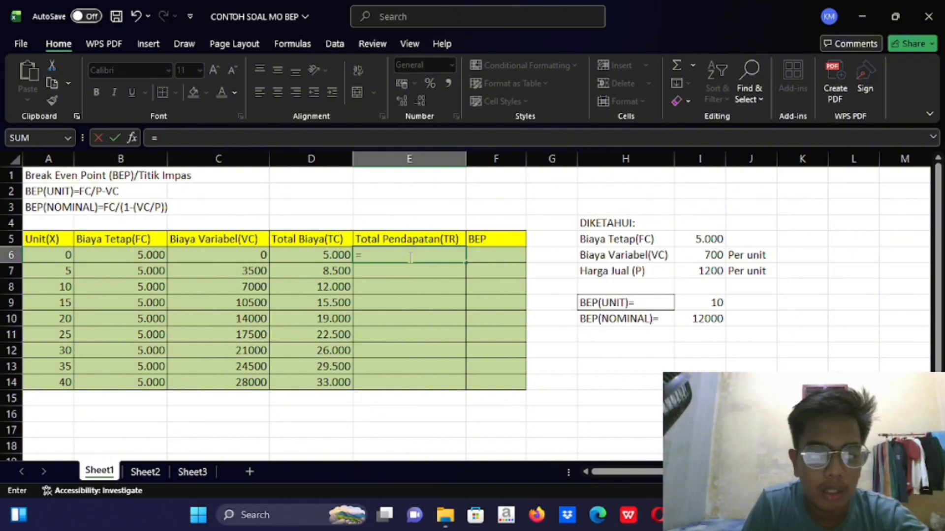
click(69, 256)
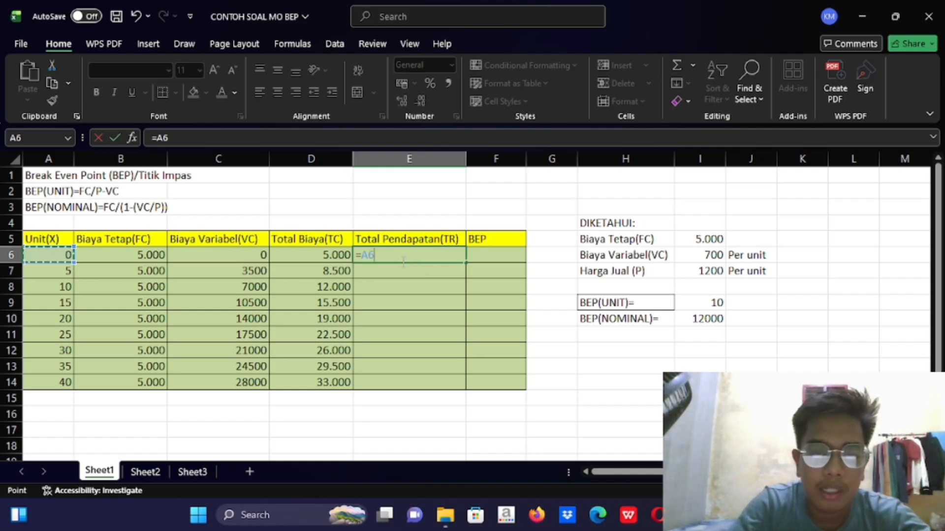
text(*)
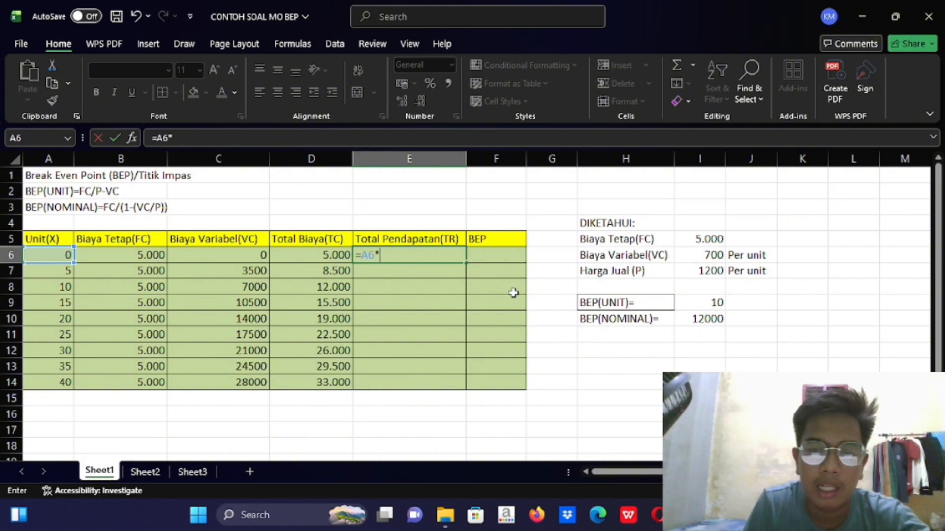
click(704, 269)
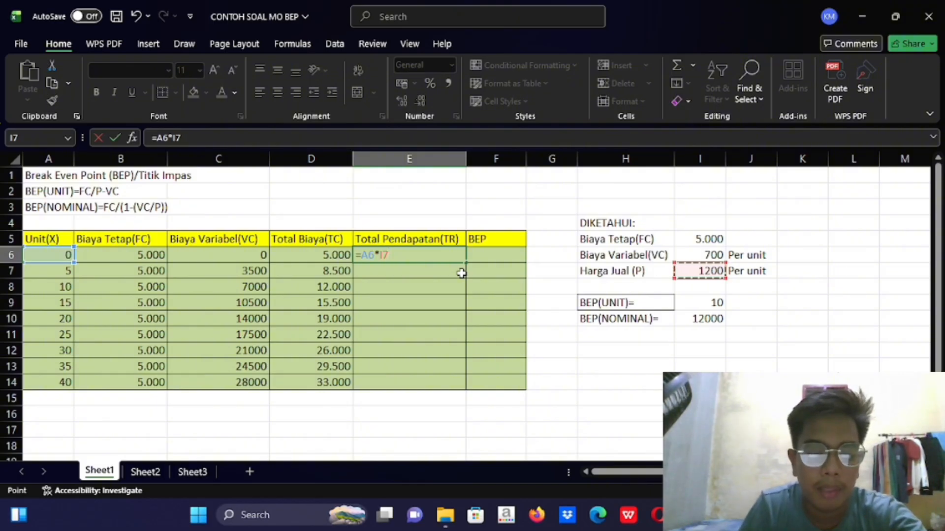
key(F4)
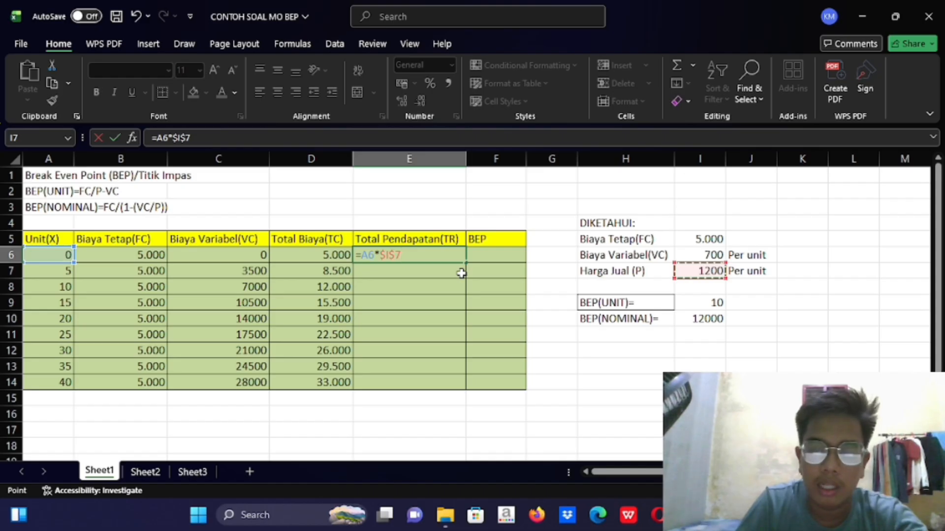
key(Return)
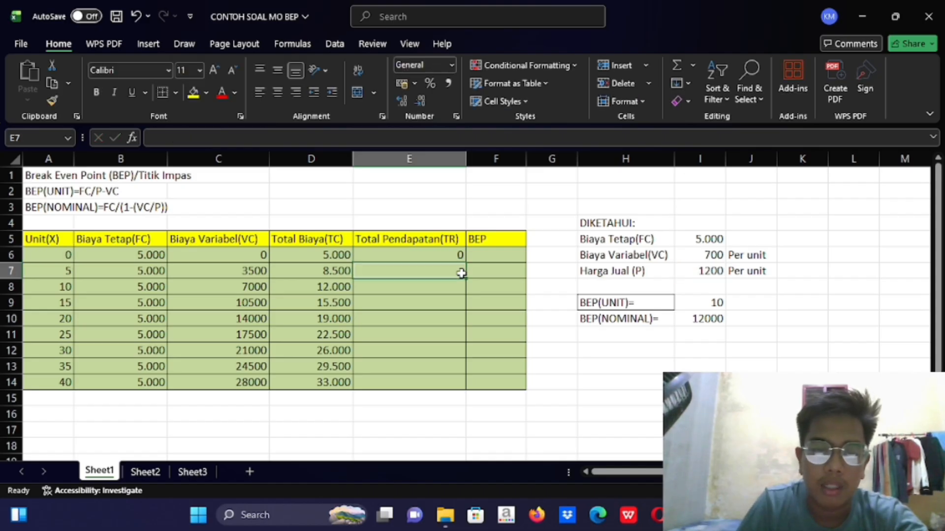
Fill the E6 formula down the Total Pendapatan(TR) column to E14
click(460, 253)
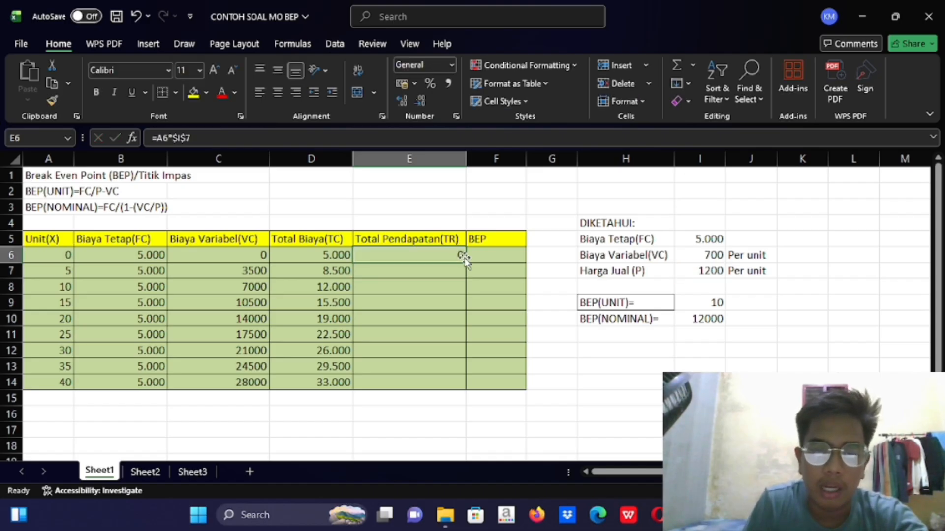
drag(465, 262, 465, 393)
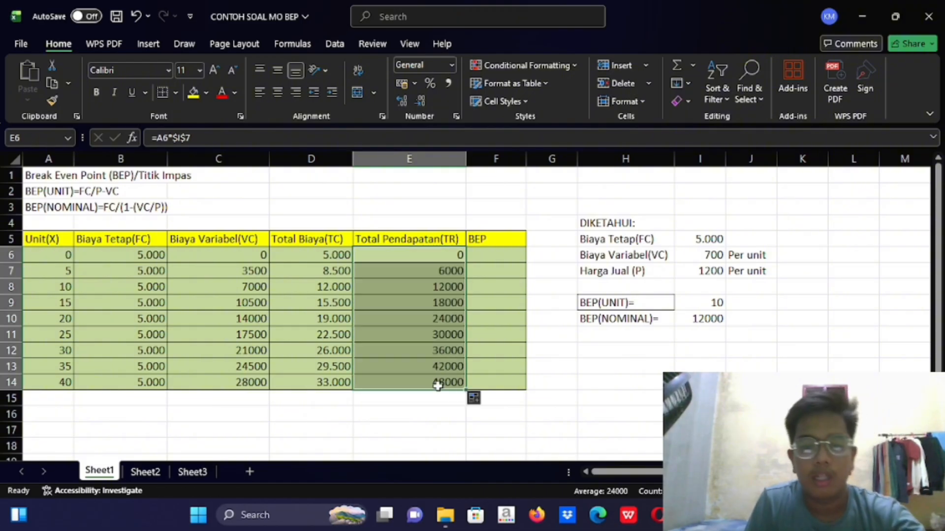
click(439, 400)
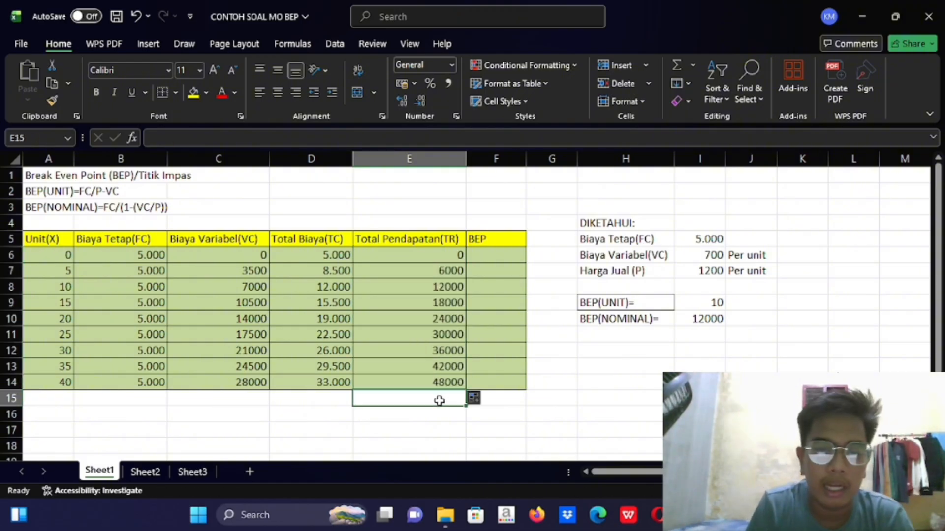
Calculate the first BEP value in F6 with the formula =E6-D6
click(474, 259)
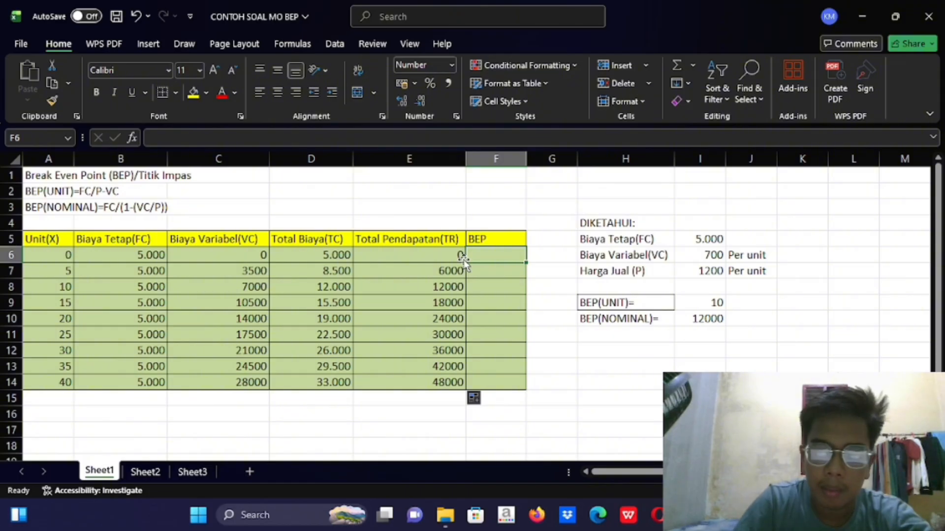
text(=)
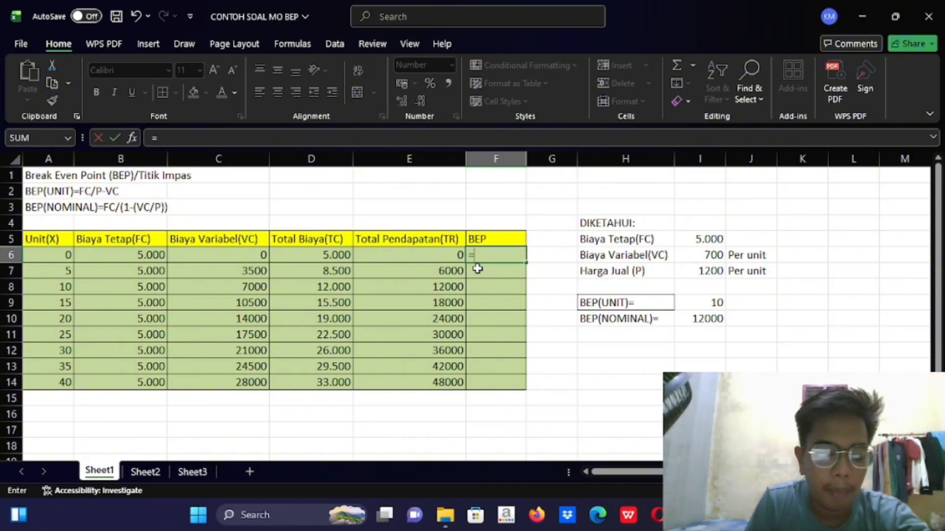
click(398, 255)
text(-)
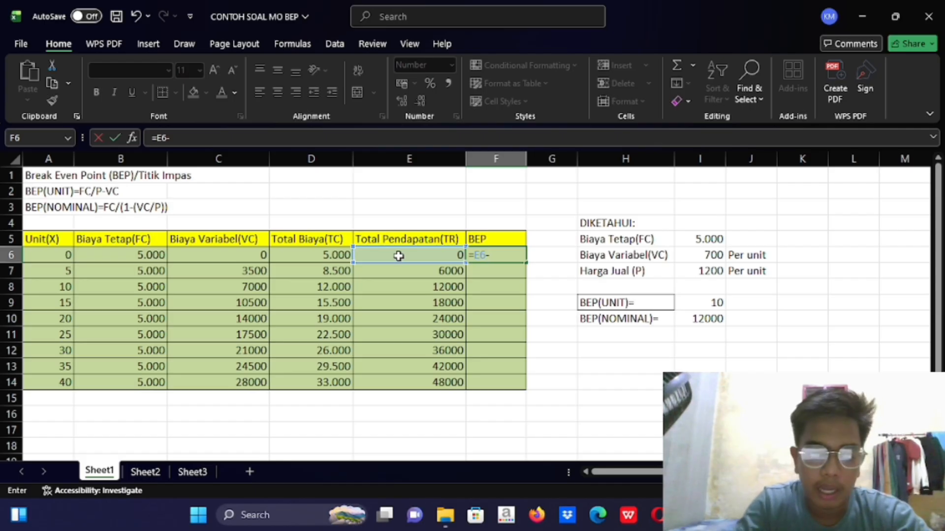
click(335, 258)
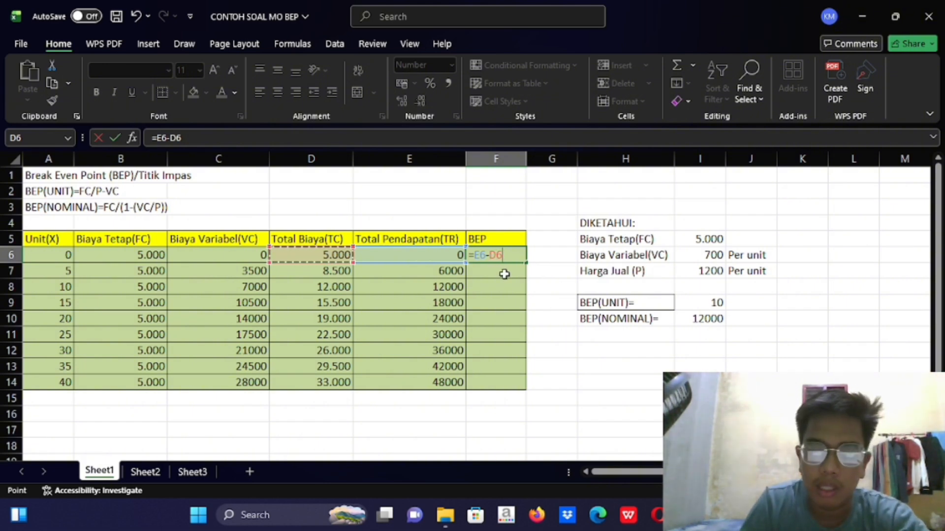
key(Return)
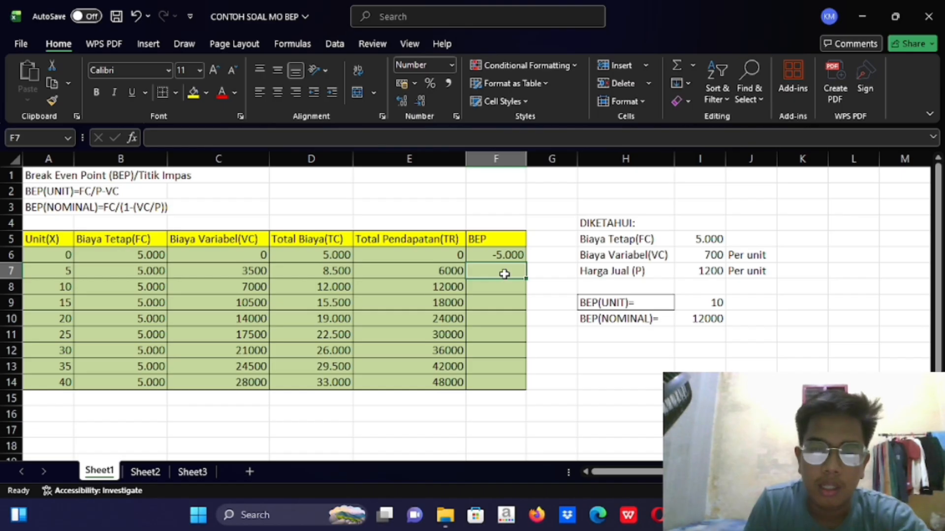
Fill the F6 formula down the BEP column to F14
click(511, 257)
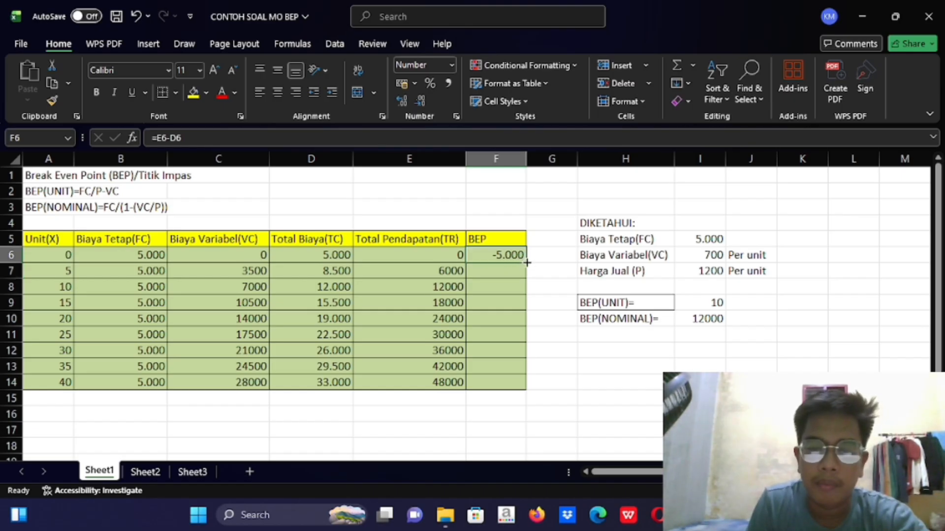
drag(526, 263, 526, 387)
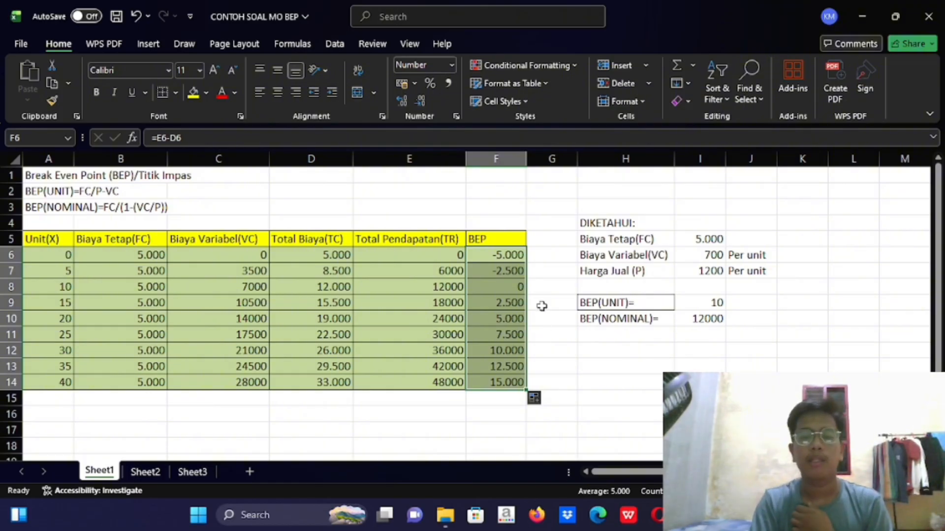
click(539, 290)
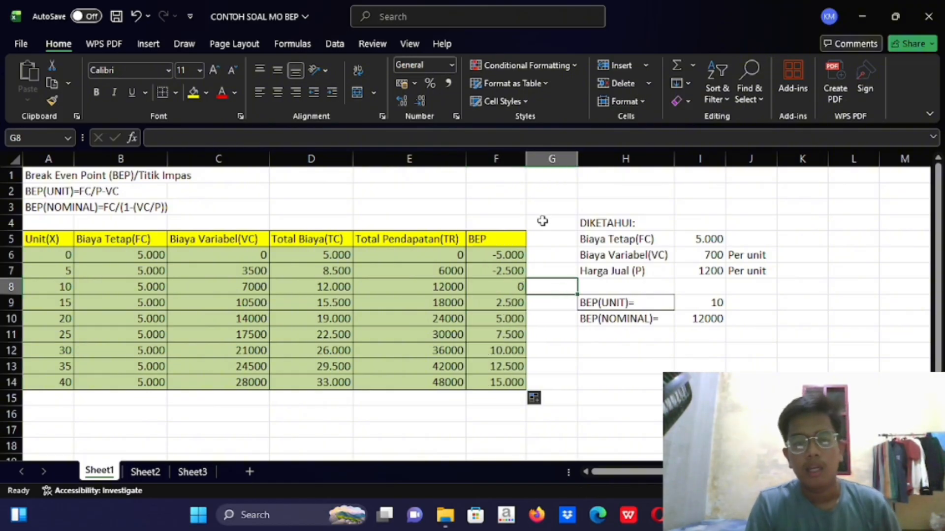
Compare the nominal BEP in I10 with the units, total revenue and BEP cells of the 10-unit row
click(431, 217)
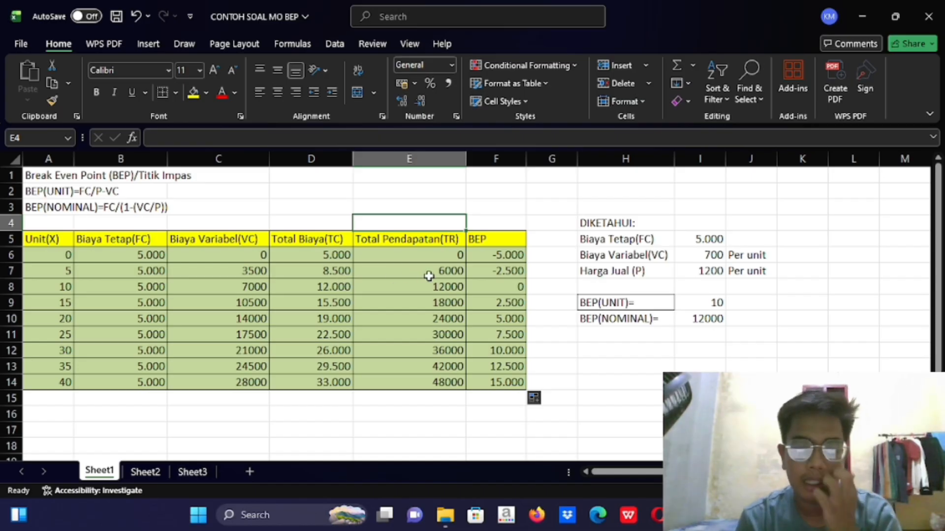
click(510, 277)
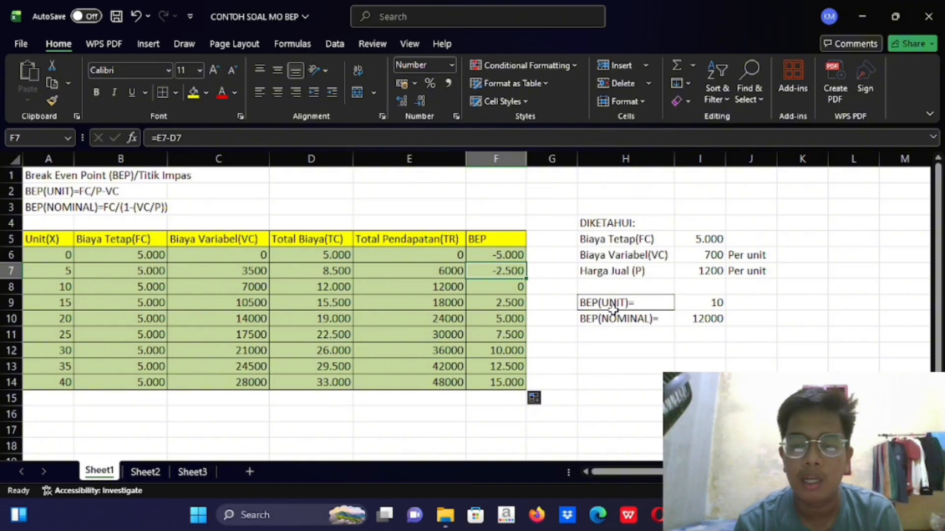
click(698, 312)
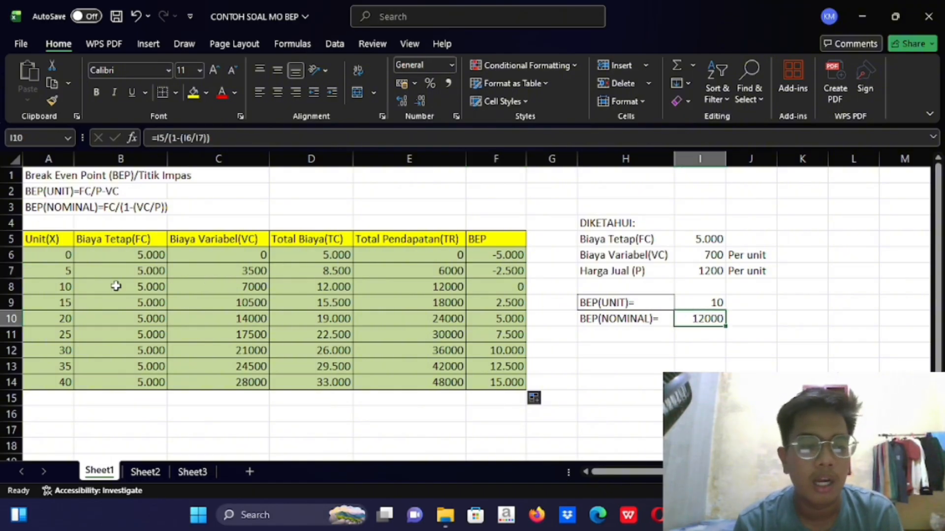
click(58, 288)
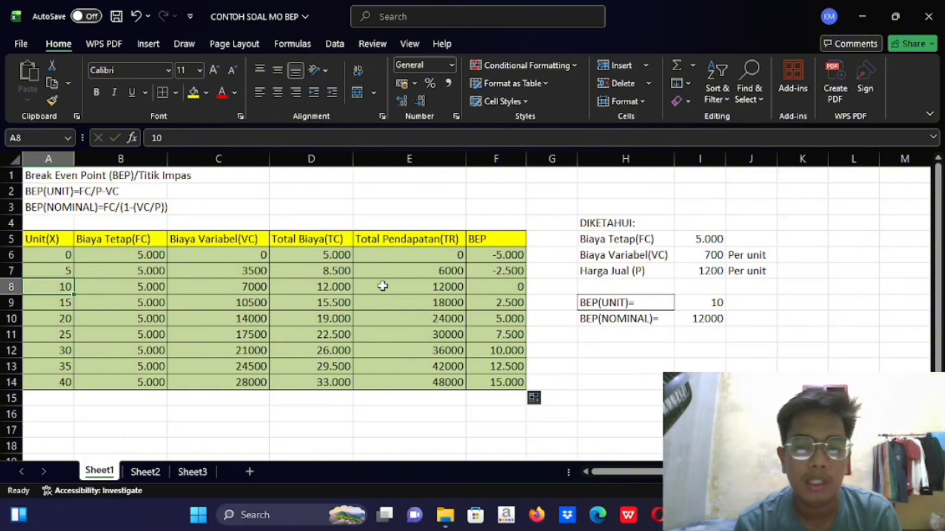
click(689, 320)
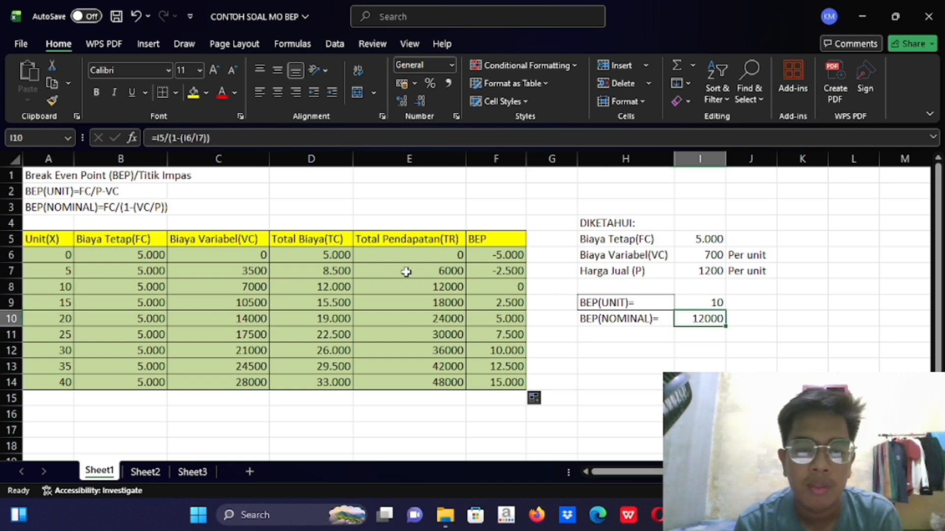
click(449, 288)
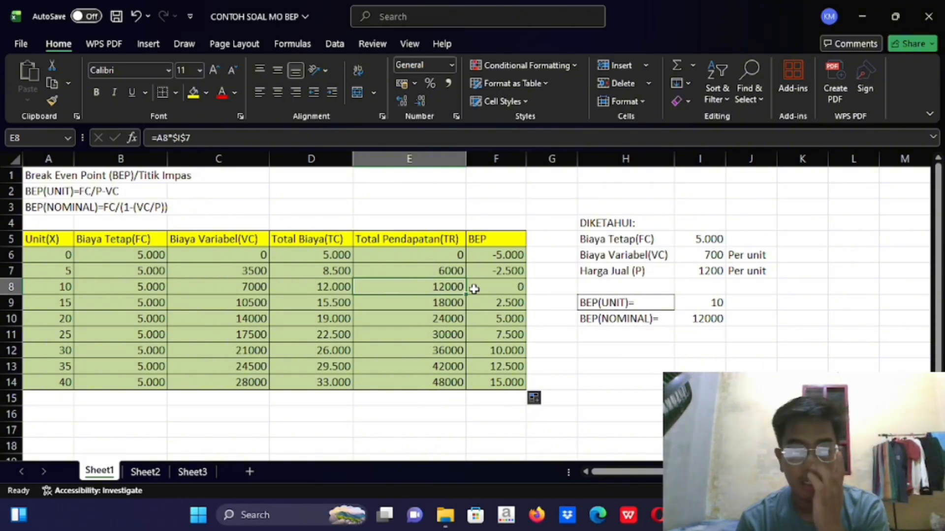
click(491, 290)
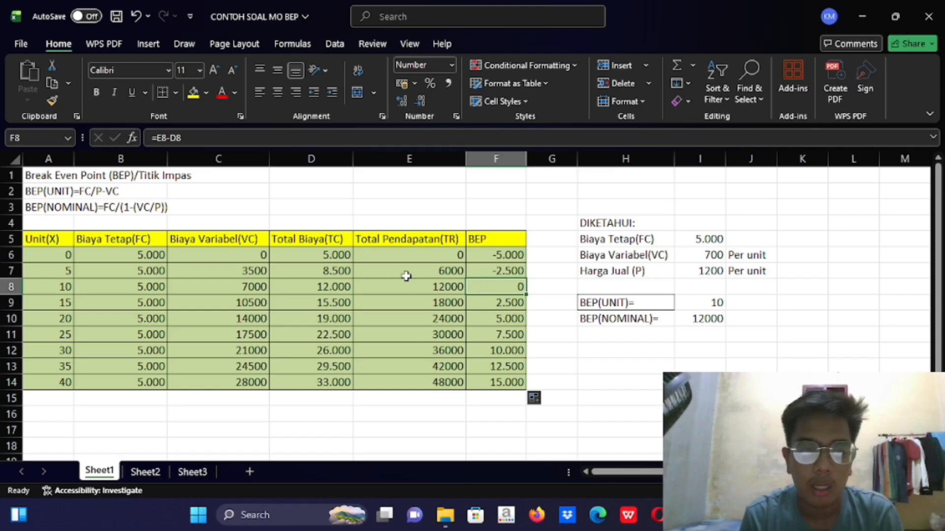
Highlight the break-even row A8:F8 with a medium blue theme fill color
click(206, 94)
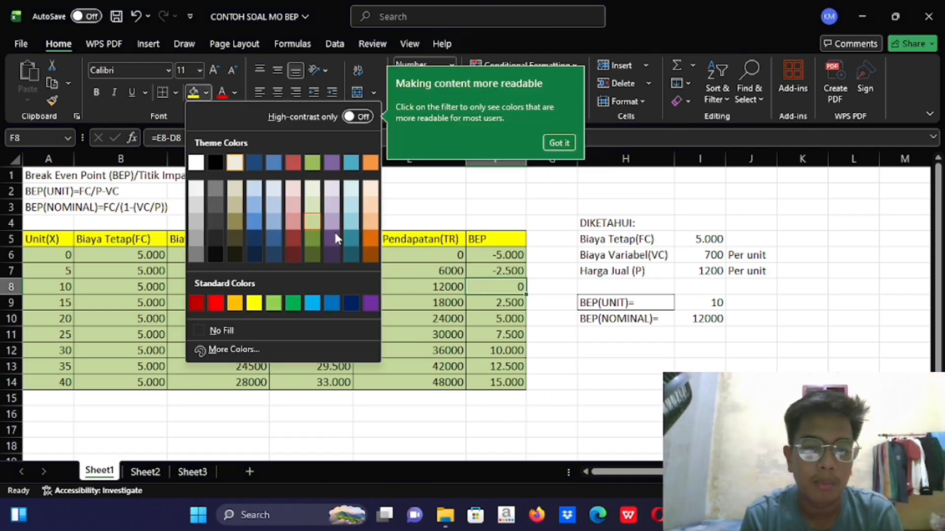
click(549, 278)
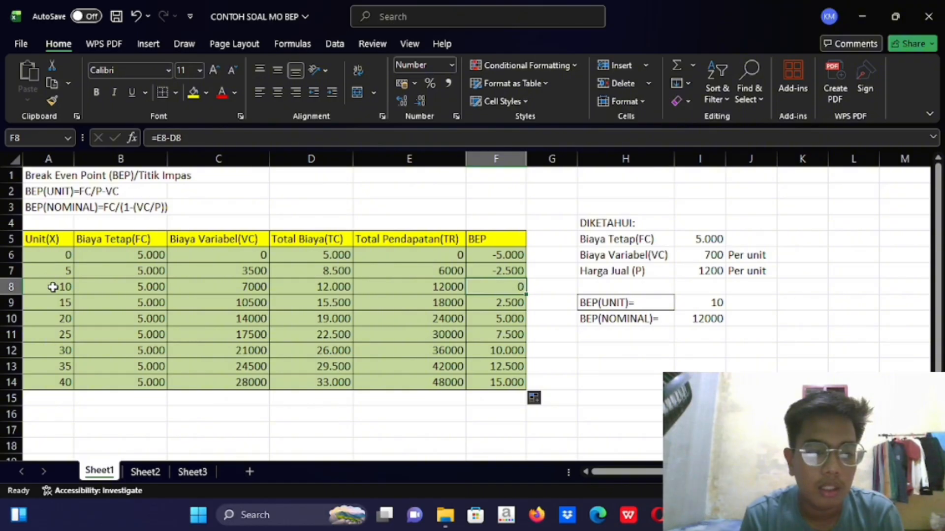
drag(51, 285, 520, 290)
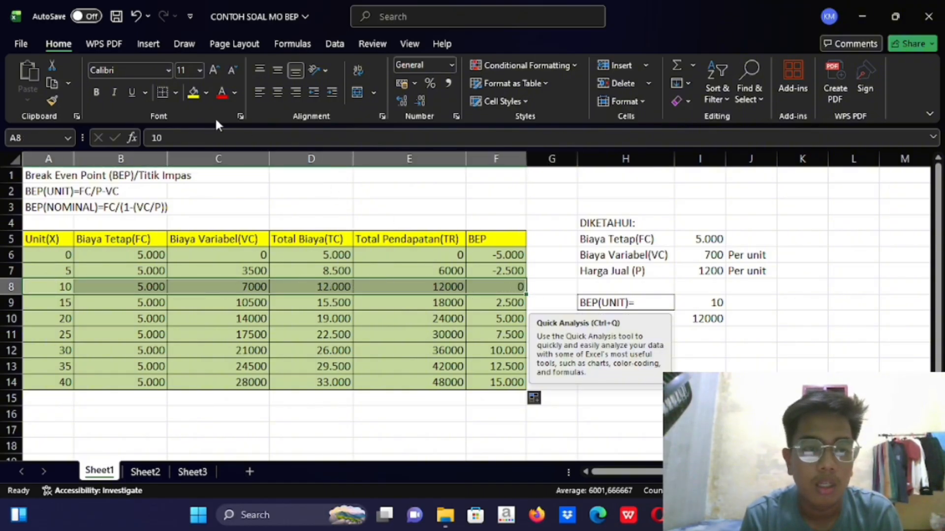
click(207, 93)
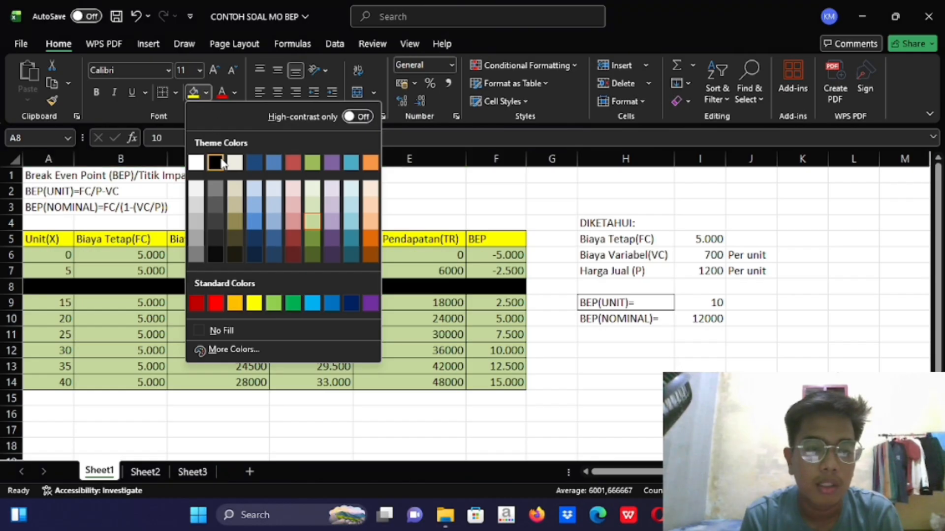
click(274, 164)
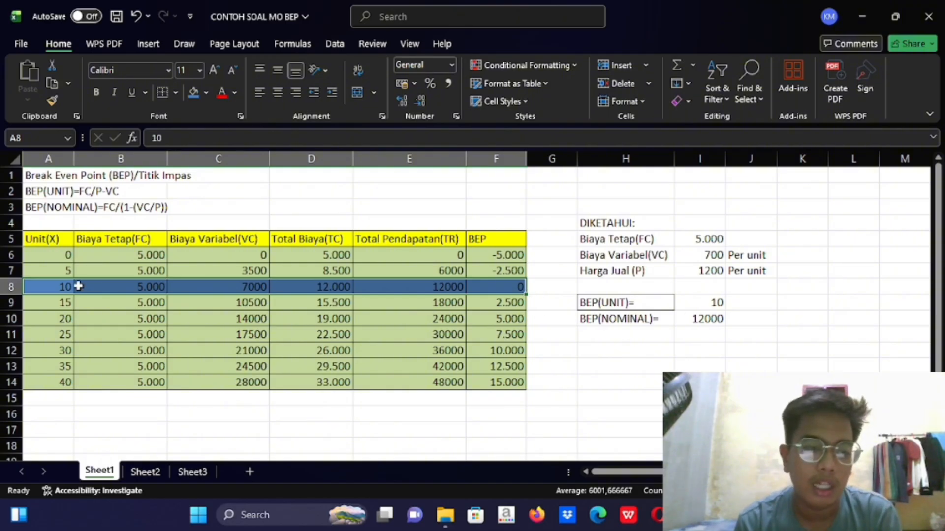
Review the row 6 variable cost, total cost and total revenue formulas against the per-unit cost in I6 and selling price in I7
click(51, 305)
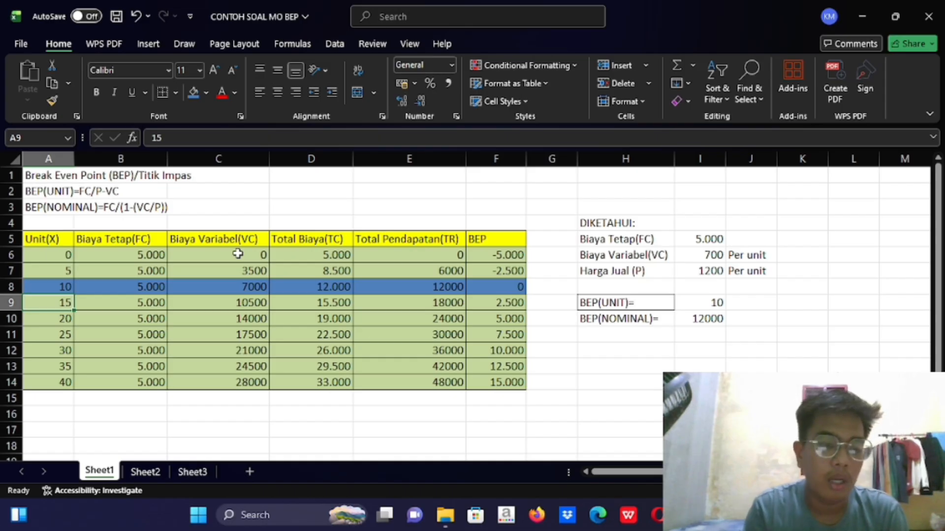
click(58, 254)
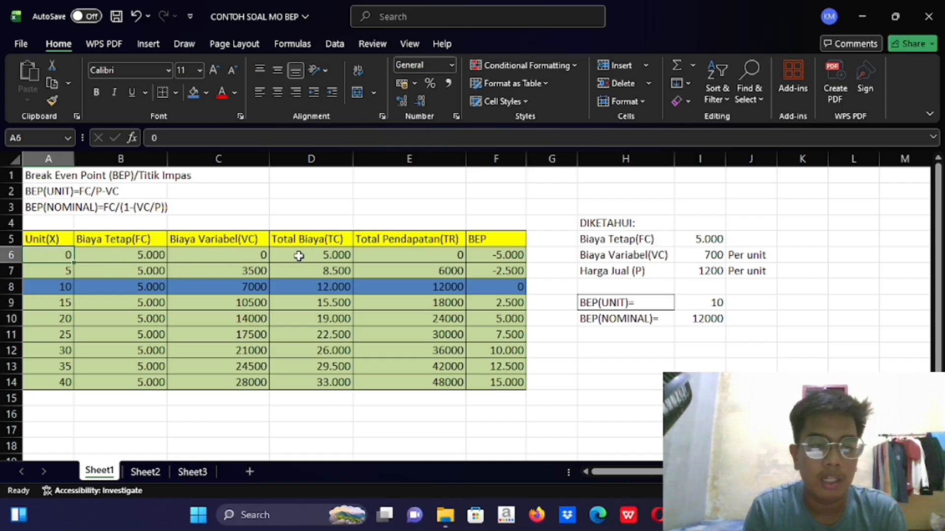
click(698, 259)
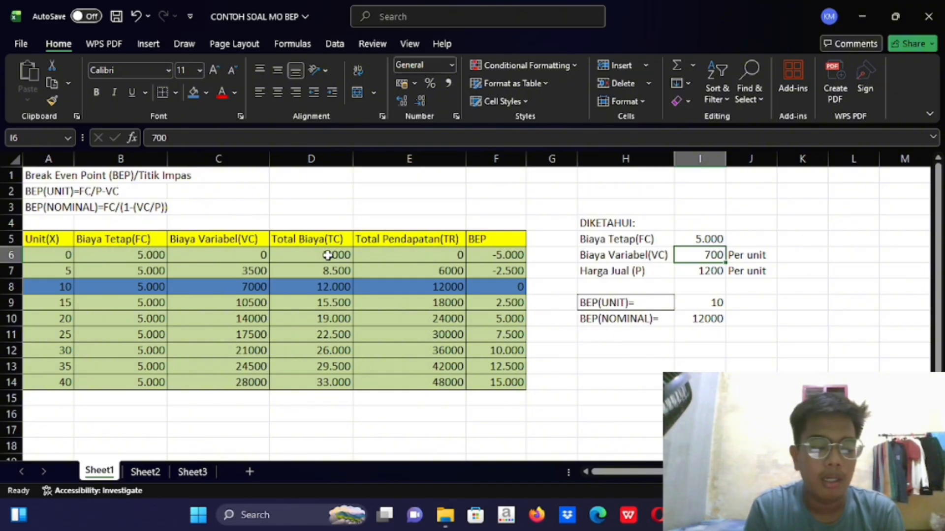
click(150, 261)
click(192, 257)
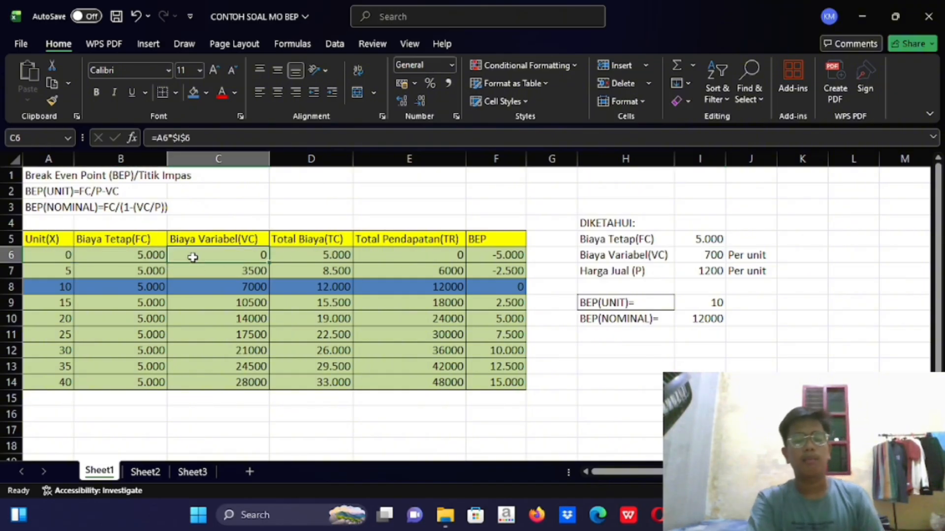
click(335, 257)
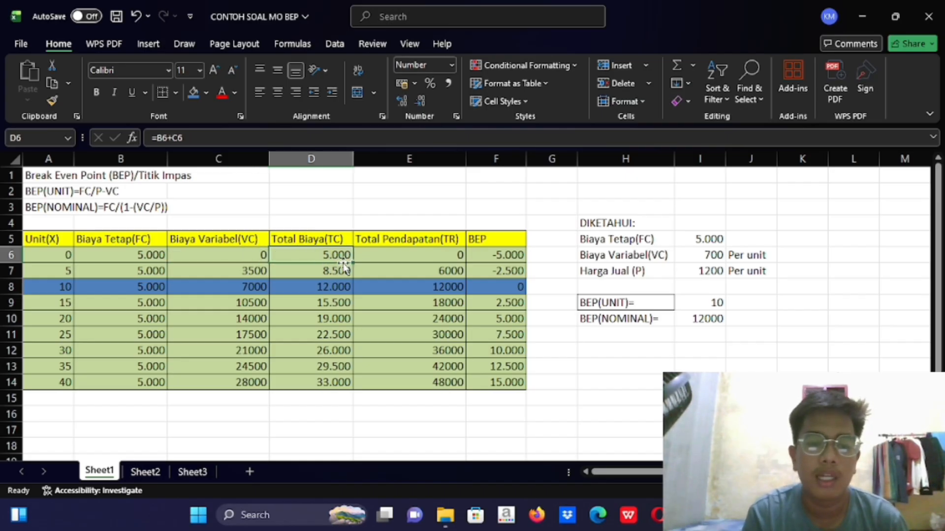
click(417, 259)
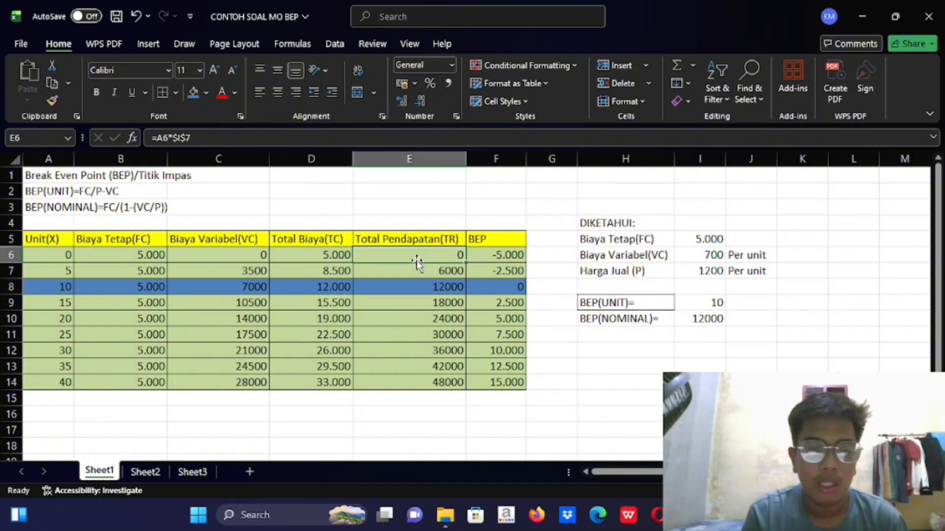
click(50, 255)
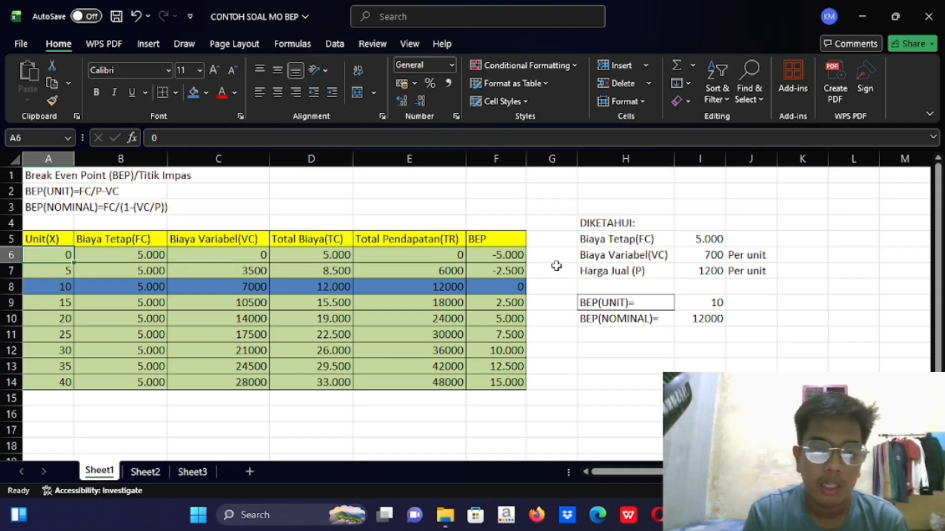
click(711, 274)
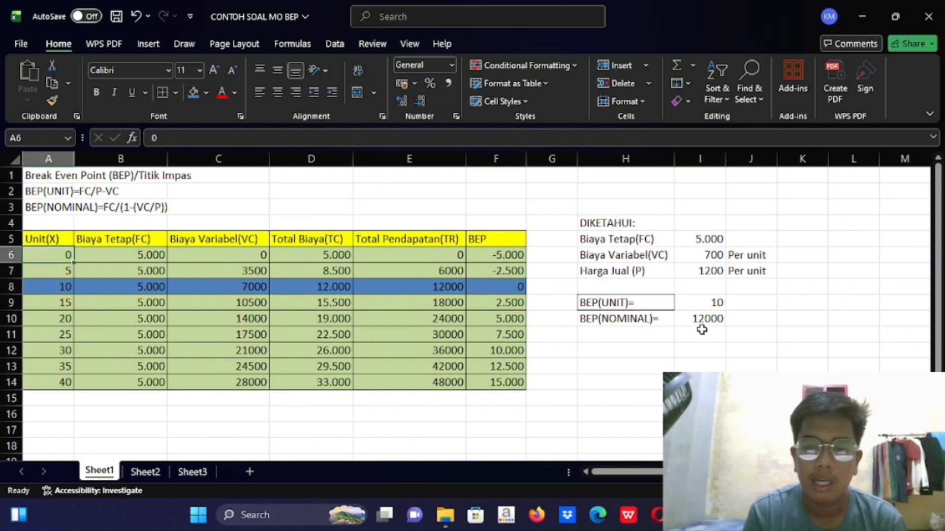
click(703, 269)
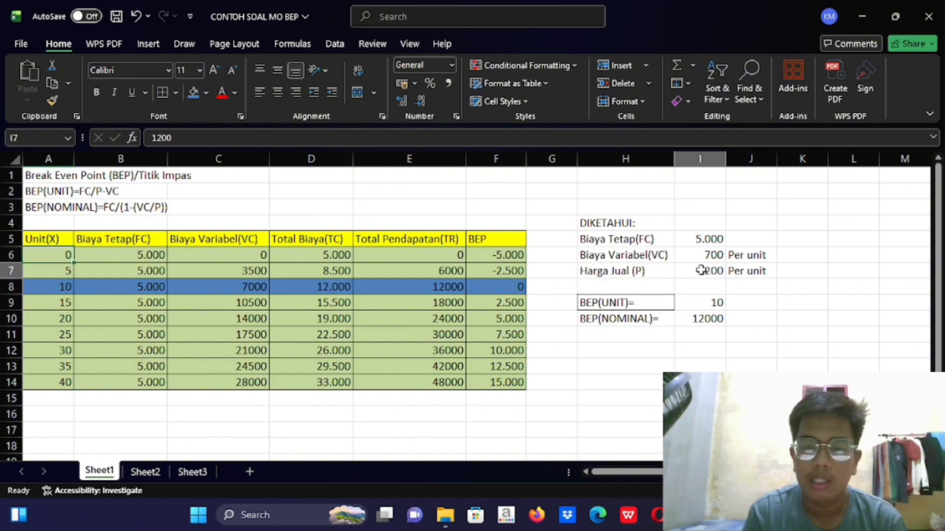
click(432, 251)
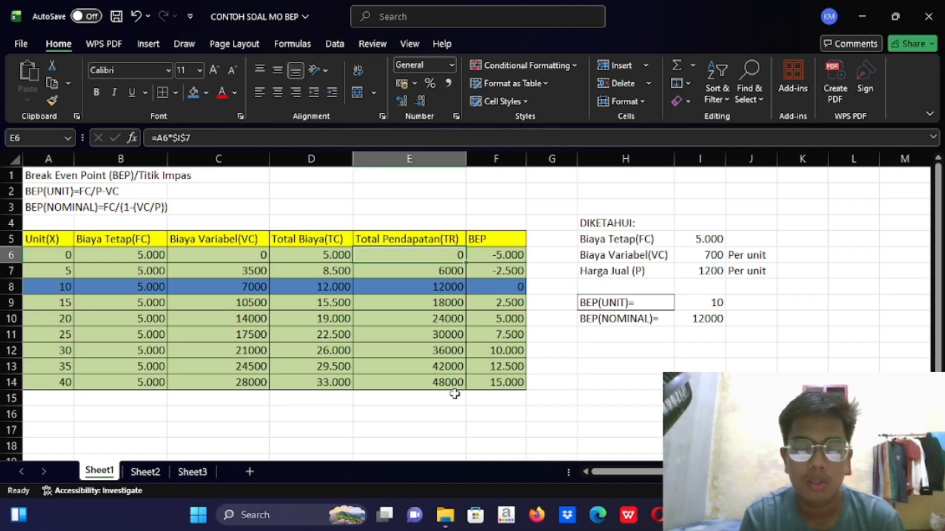
Examine the BEP formula in F6 together with its revenue and cost cells in row 6 and the fixed cost in I5
click(491, 258)
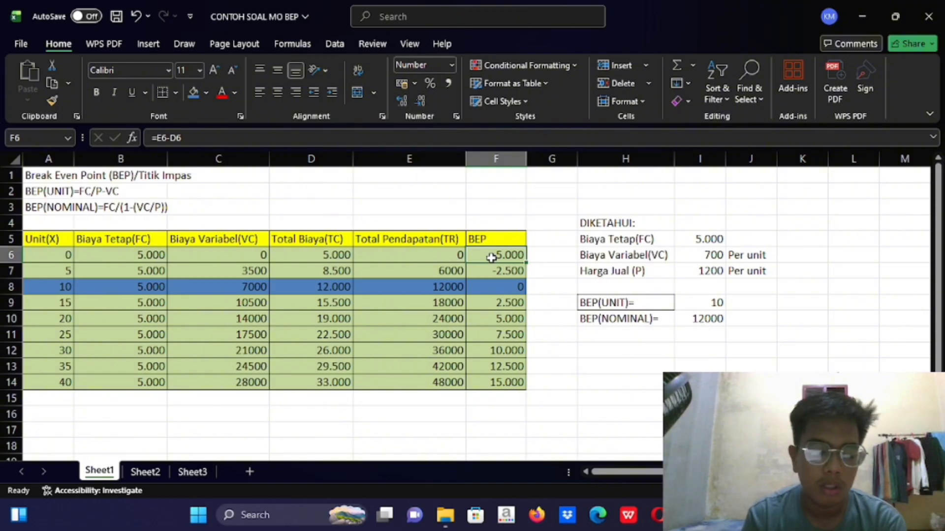
click(416, 254)
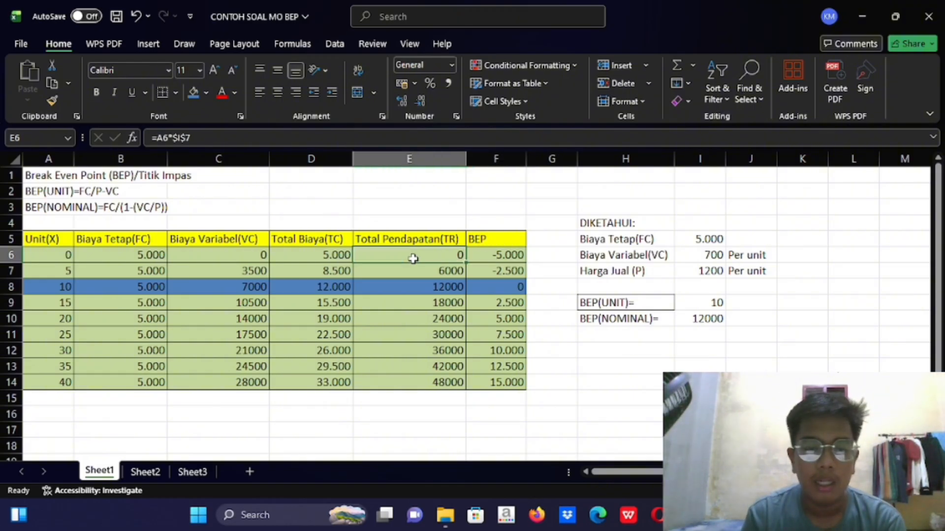
click(329, 254)
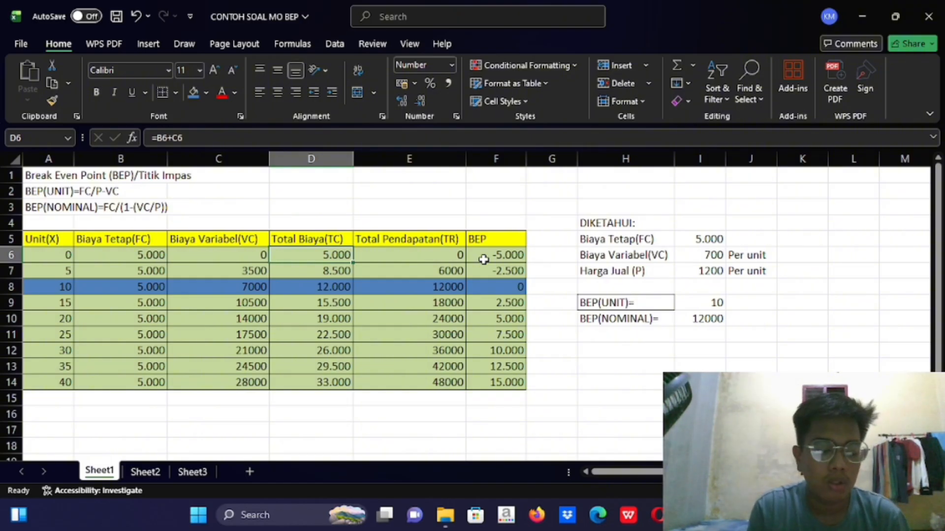
click(213, 256)
click(399, 259)
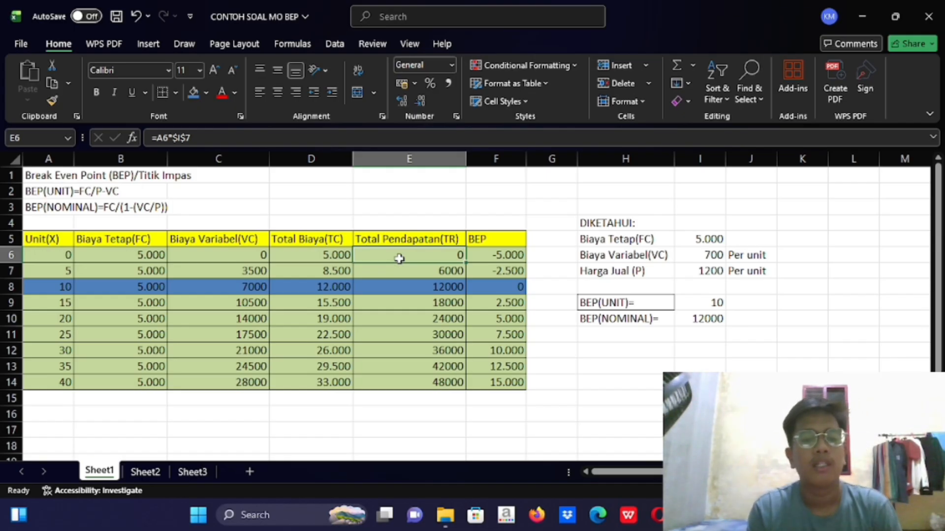
click(338, 255)
click(482, 261)
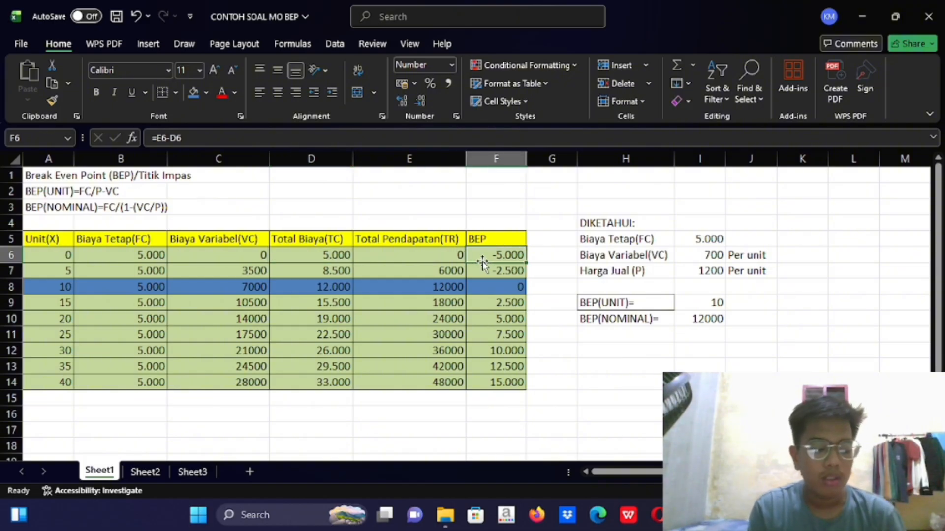
click(158, 255)
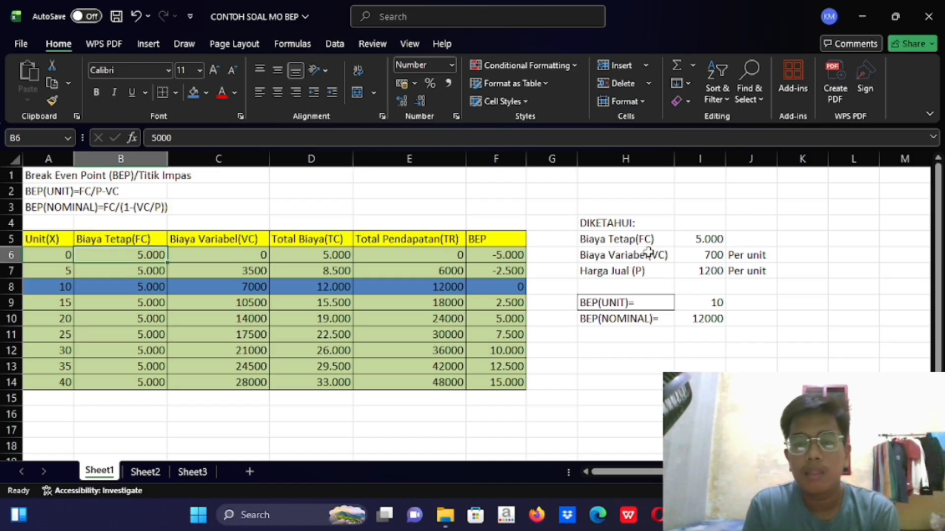
click(687, 239)
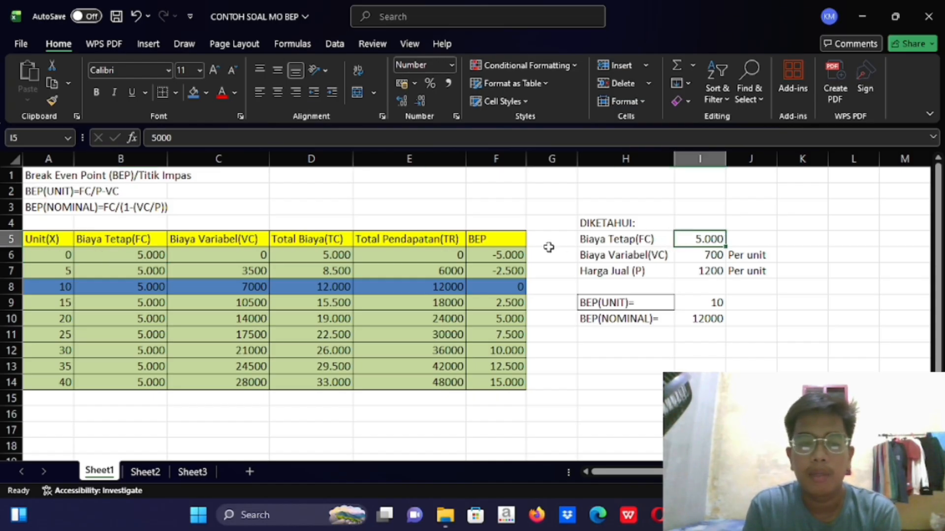